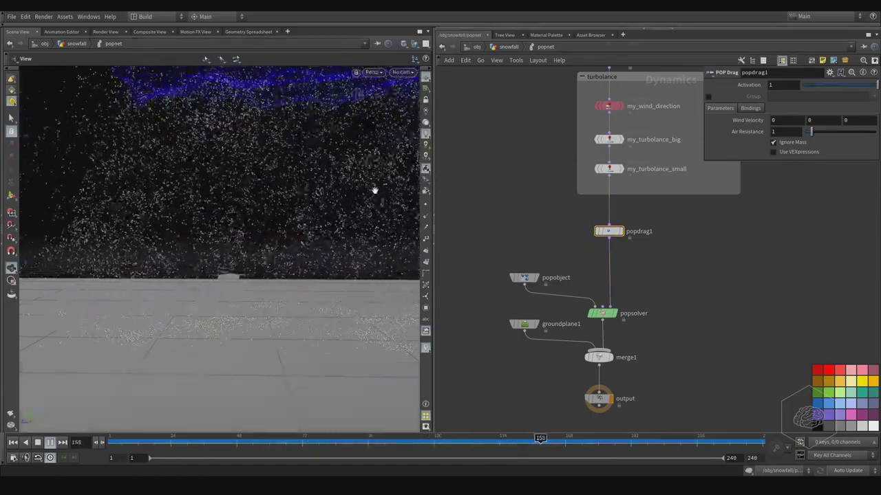
Return to the snowfall geometry network and add a Copy to Points node below popnet.
key(u)
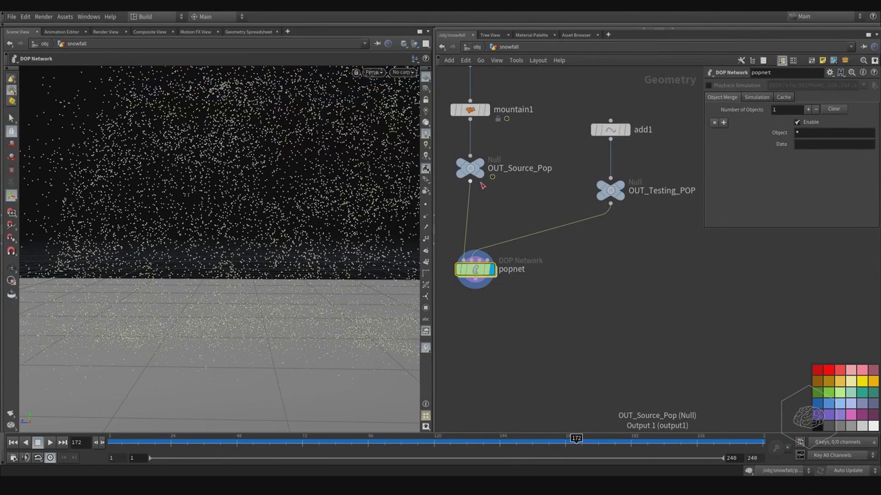
key(Tab)
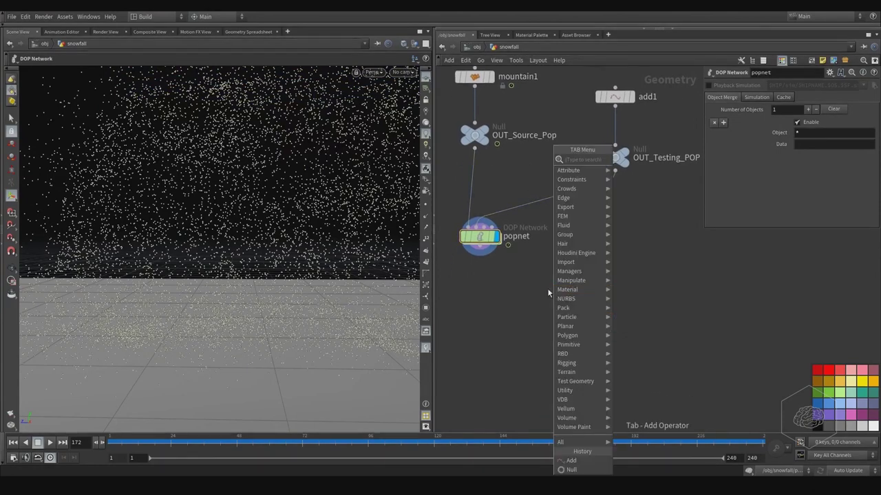
text(copy)
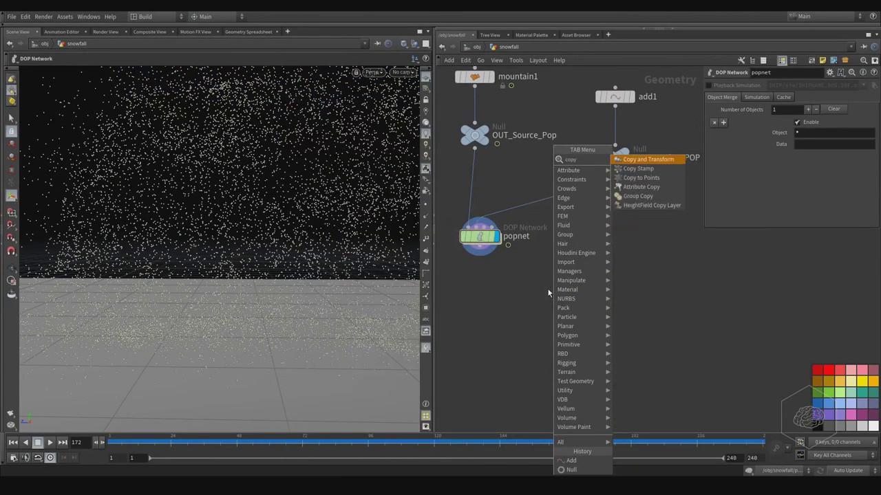
key(Down)
key(Down)
key(Escape)
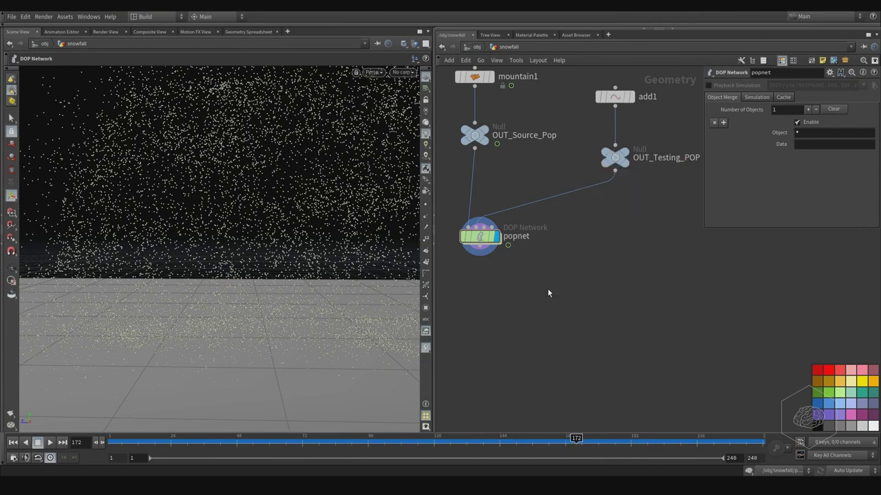
click(576, 338)
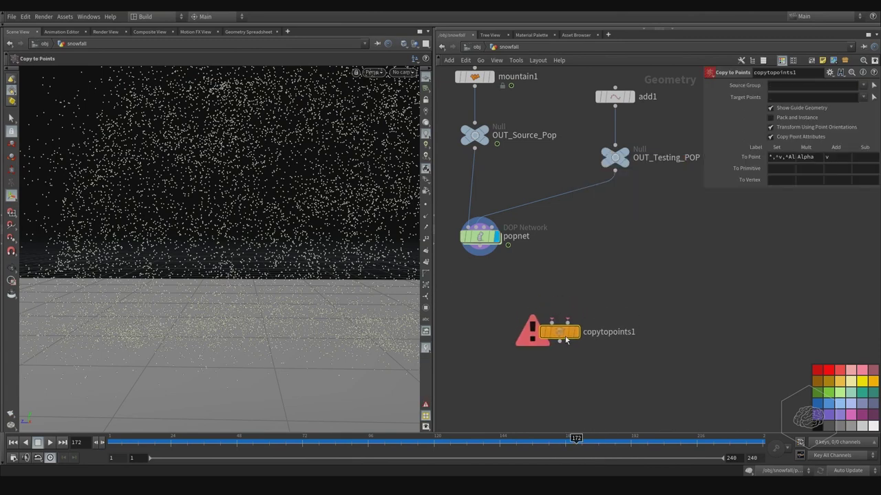
Add a For-Each Point block beside the Copy to Points node.
key(Tab)
text(e)
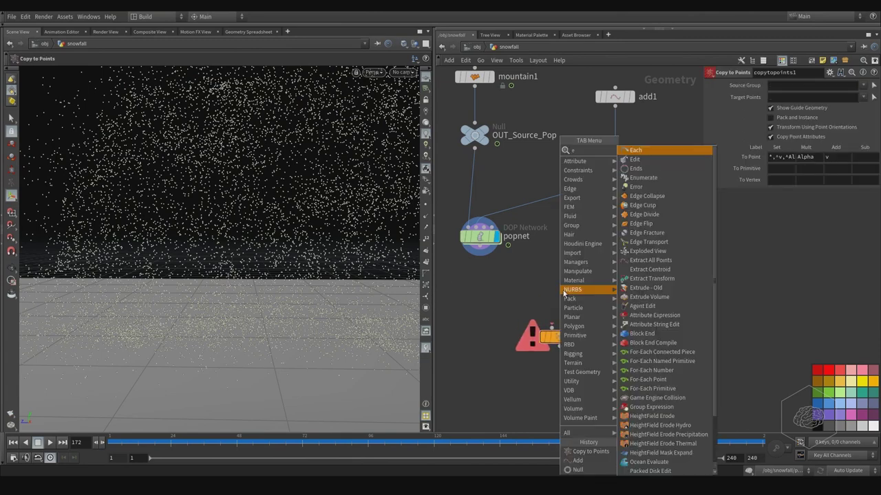
text(dge)
key(BackSpace)
key(BackSpace)
key(BackSpace)
text(ac)
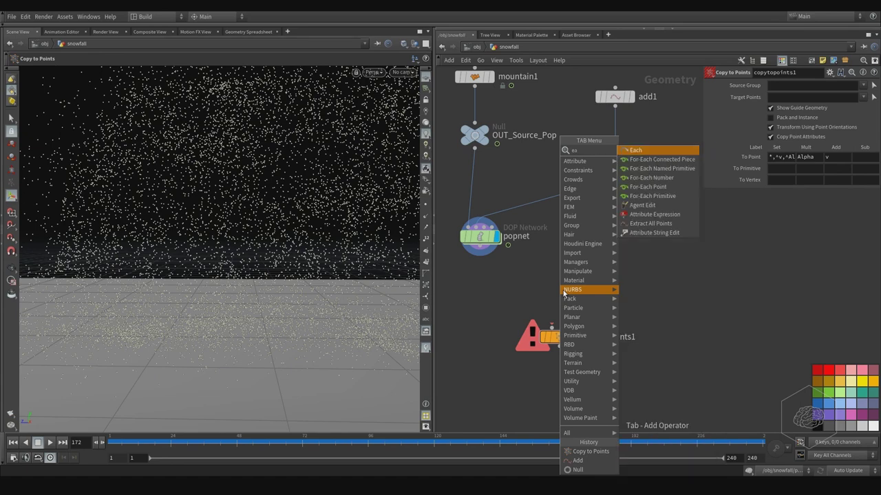
key(Down)
key(Down)
key(Down)
key(Down)
key(Down)
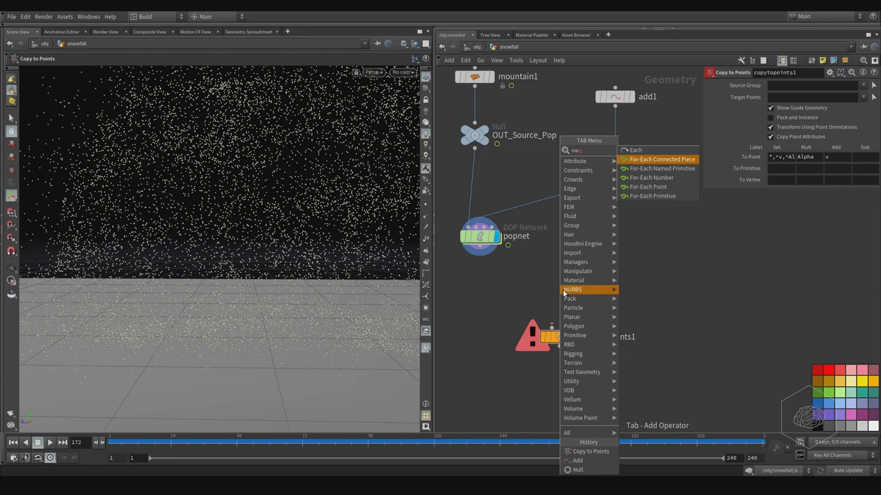
key(Return)
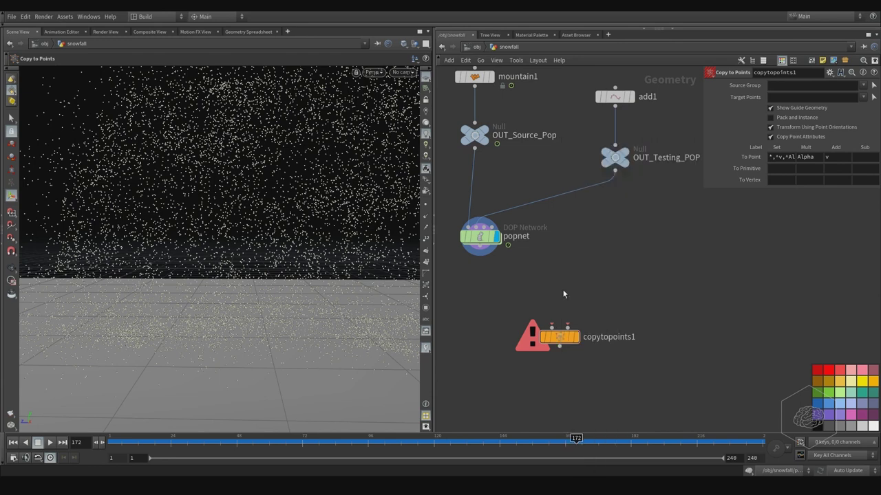
click(609, 275)
Place copytopoints1 inside the for-each block, wiring foreach_begin1 to its second input and its output to foreach_end1.
drag(566, 342, 591, 320)
click(594, 308)
key(Escape)
click(669, 313)
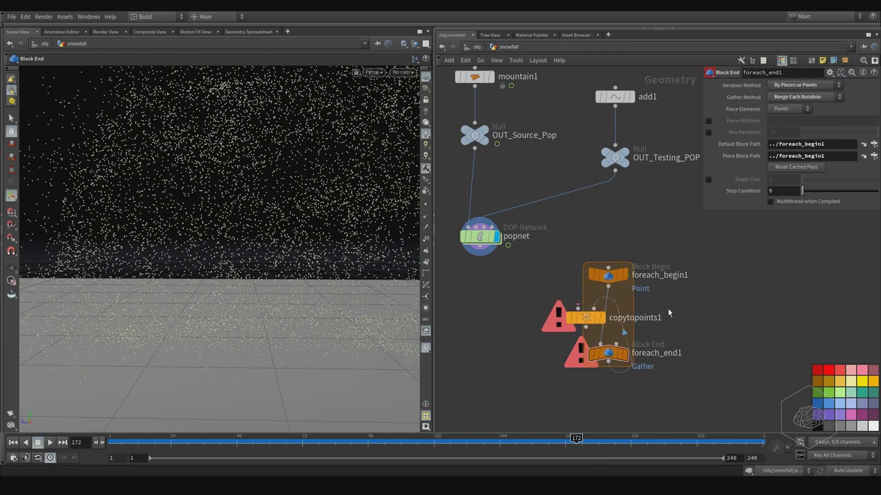
click(594, 308)
click(609, 287)
click(585, 328)
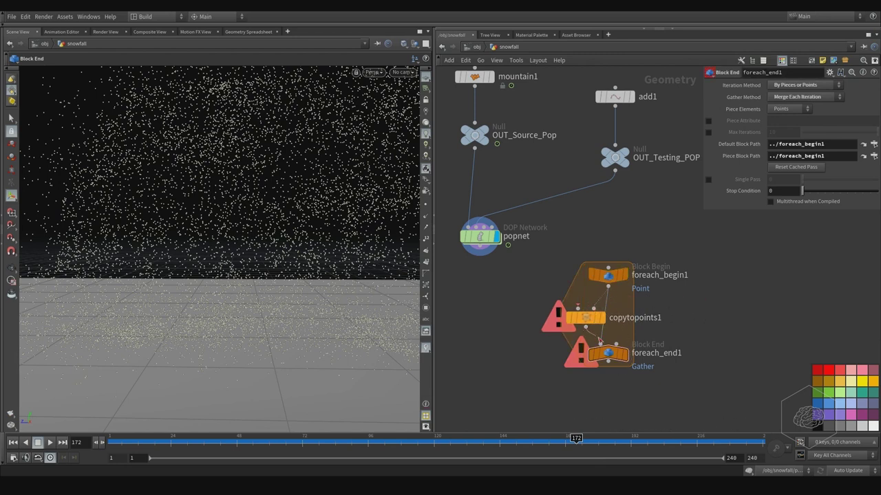
click(600, 344)
click(577, 309)
key(Delete)
Connect popnet's output to foreach_begin1 and arrange the whole for-each block directly below popnet.
click(480, 248)
click(608, 268)
middle_drag(657, 234, 678, 216)
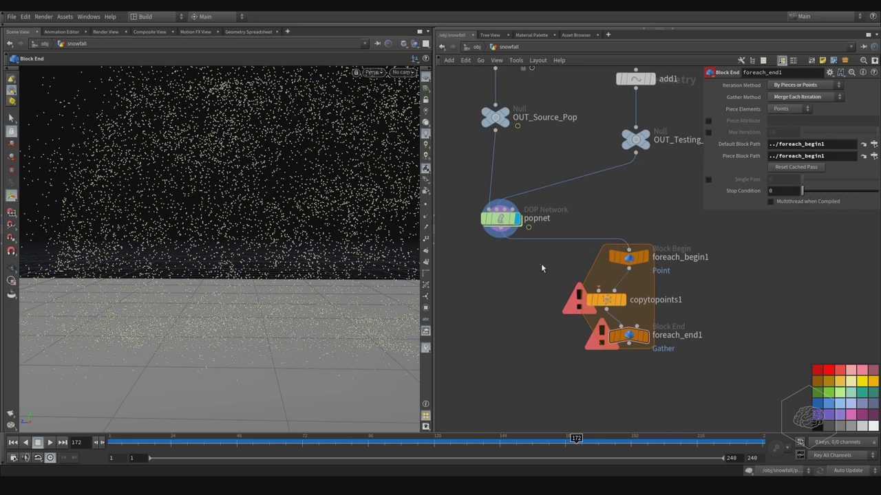
click(705, 257)
click(716, 278)
drag(676, 227, 580, 367)
drag(607, 301, 481, 342)
mouse_move(583, 266)
middle_down()
mouse_move(709, 281)
mouse_move(592, 275)
middle_up()
Add a Grid node in the empty area beside popnet.
click(557, 276)
key(Tab)
mouse_move(540, 270)
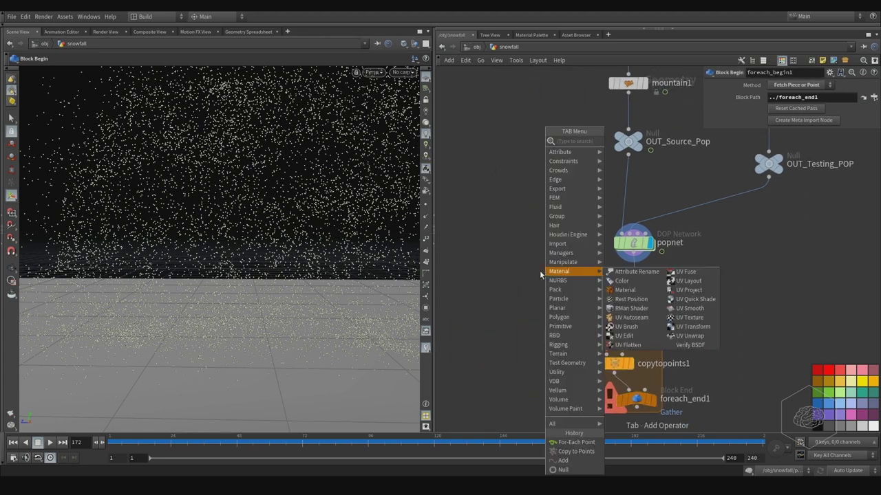
text(grid)
key(Return)
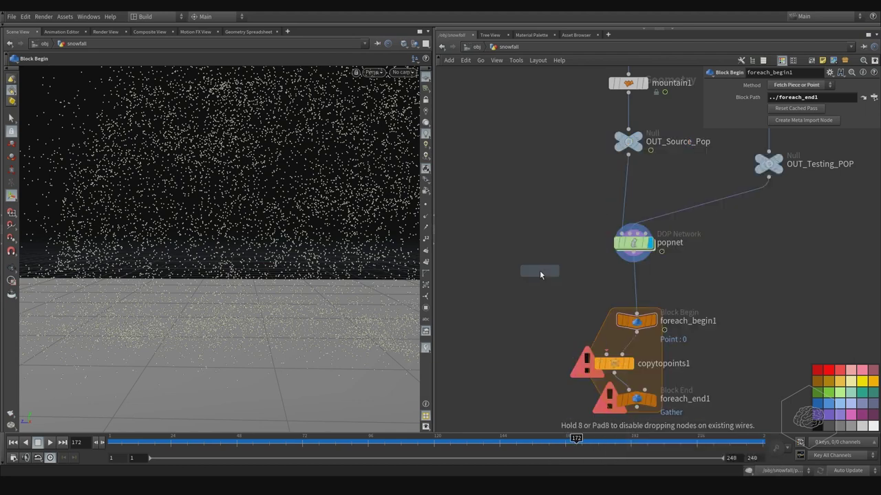
click(521, 248)
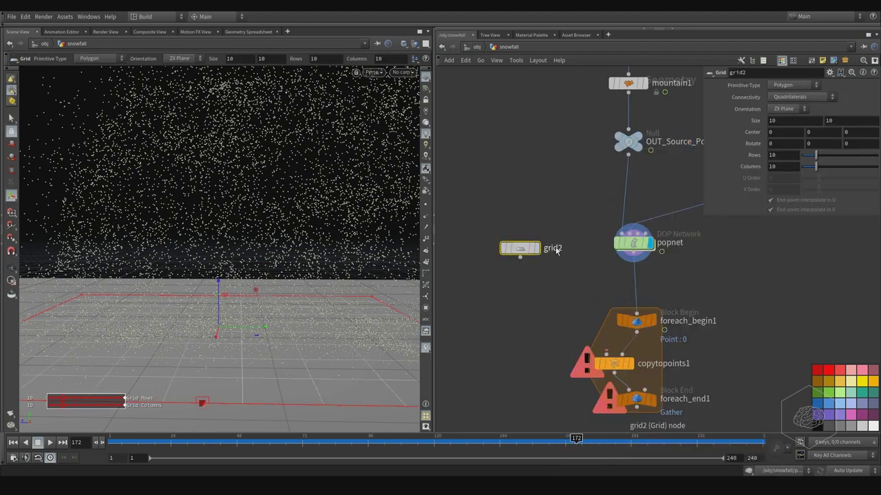
Add a Transform node below grid2 and connect the grid's output to it.
key(Tab)
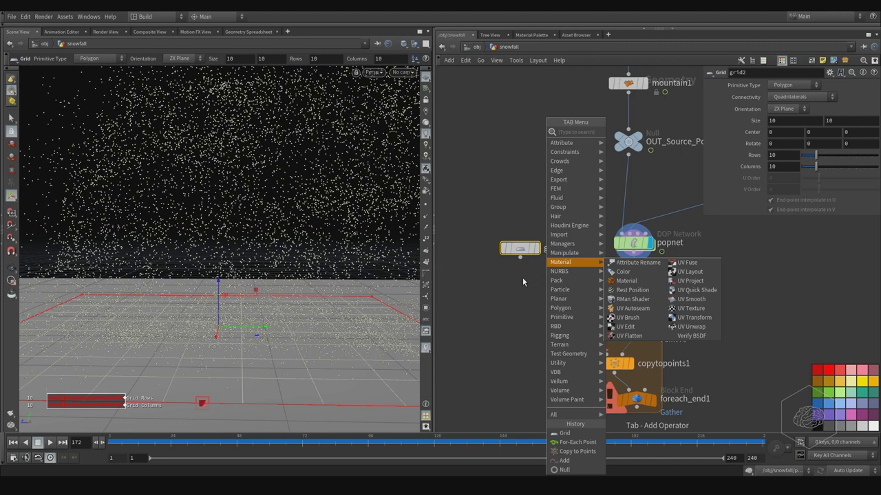
key(Escape)
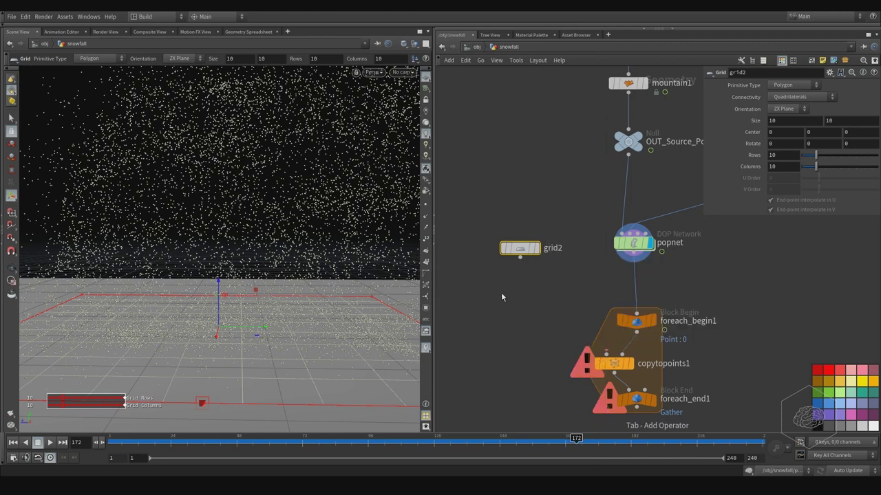
key(Tab)
text(transf)
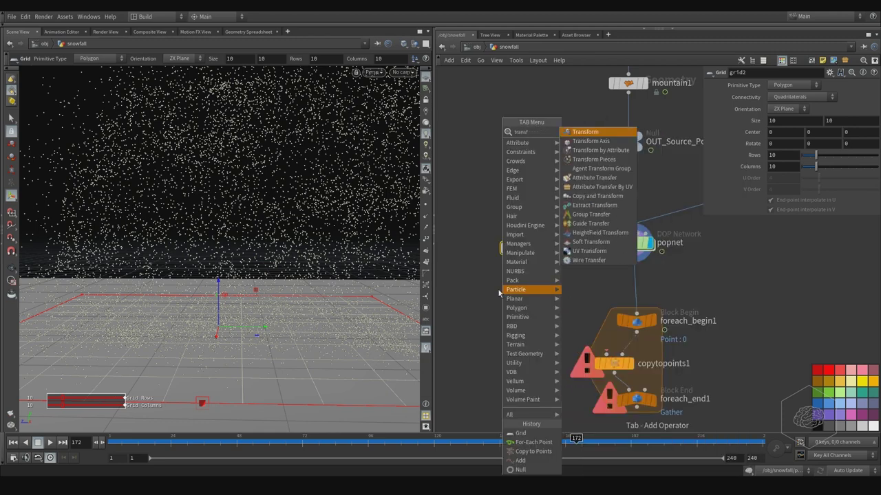
key(Return)
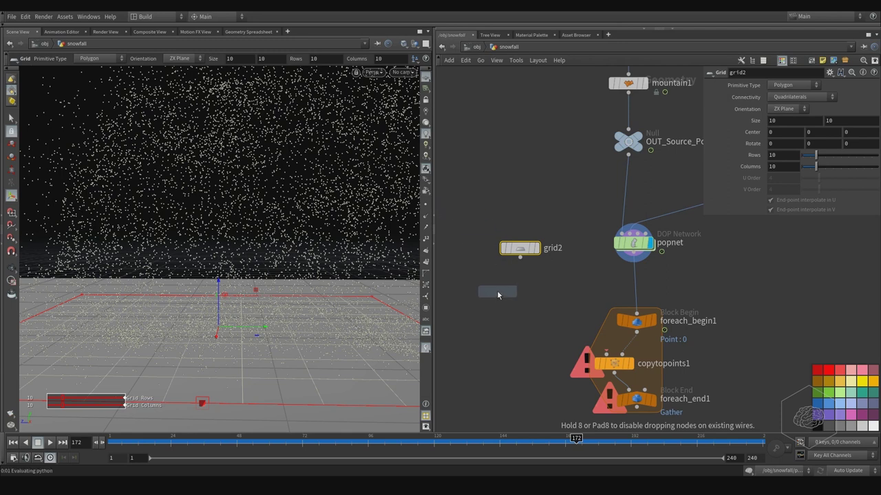
click(498, 291)
click(520, 257)
click(497, 279)
drag(499, 293, 523, 284)
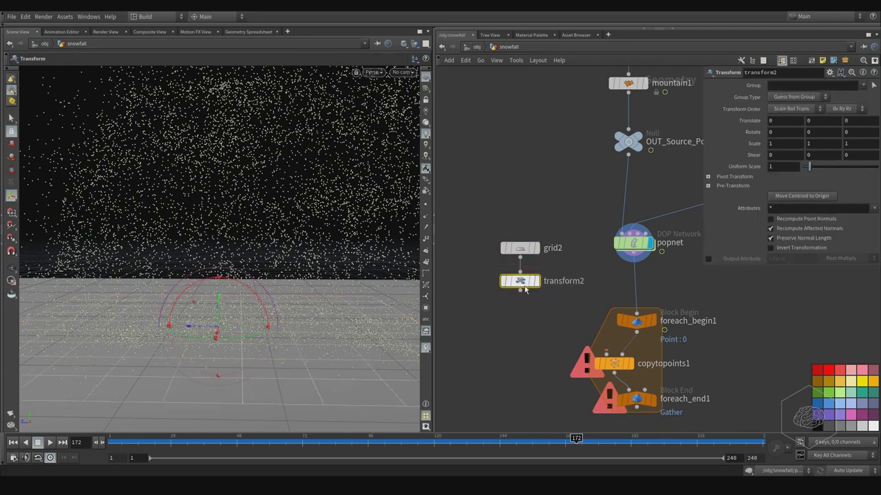
Set transform2's uniform scale to 0.1 and connect it to the first input of copytopoints1.
click(774, 166)
text(0.1)
key(Return)
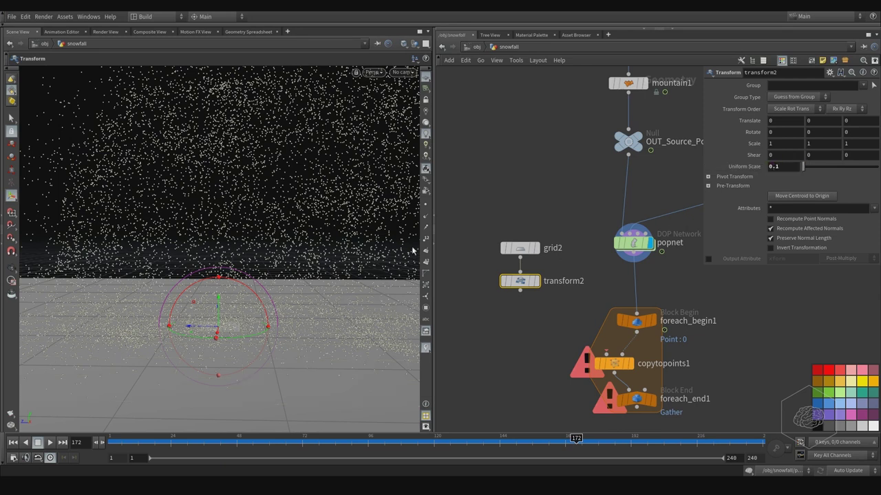
click(520, 290)
click(606, 353)
Display foreach_end1 in the viewport and view the copied grids from farther away.
middle_drag(693, 355, 640, 294)
mouse_move(584, 340)
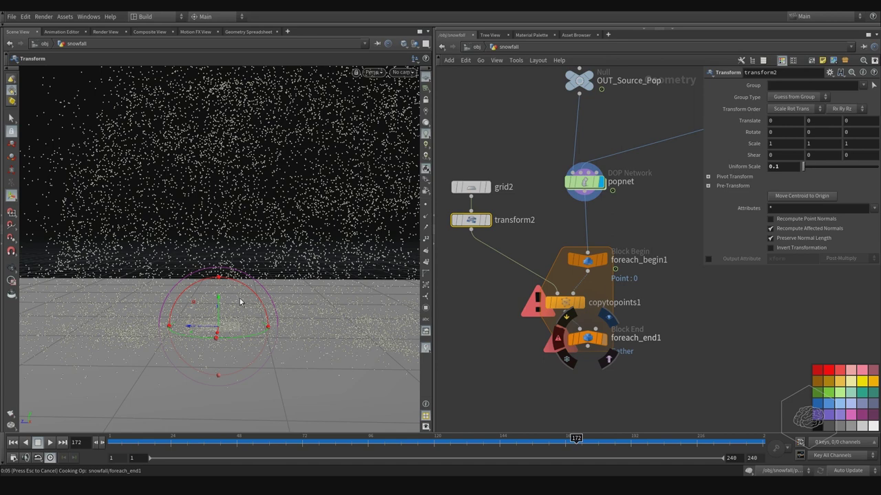
click(595, 334)
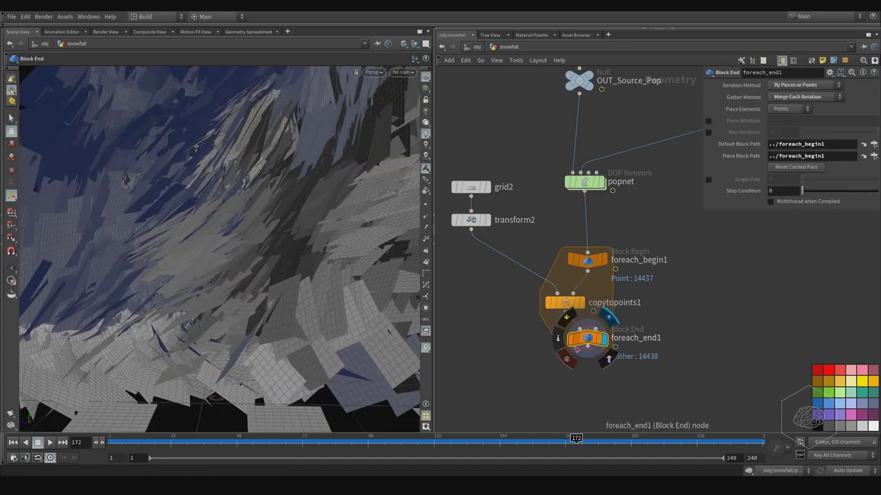
key(Escape)
drag(194, 168, 249, 221)
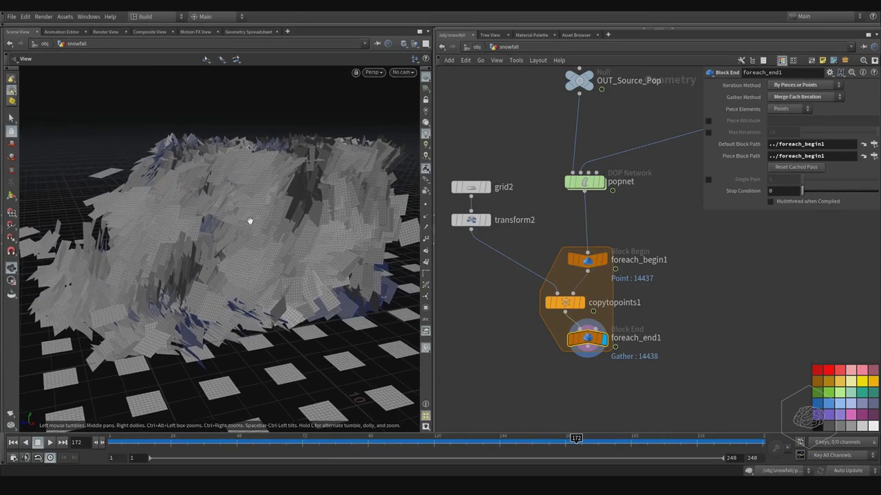
Set popnet's merged object to popobject, inspect the copied grids, and move the timeline to frame 11.
click(585, 181)
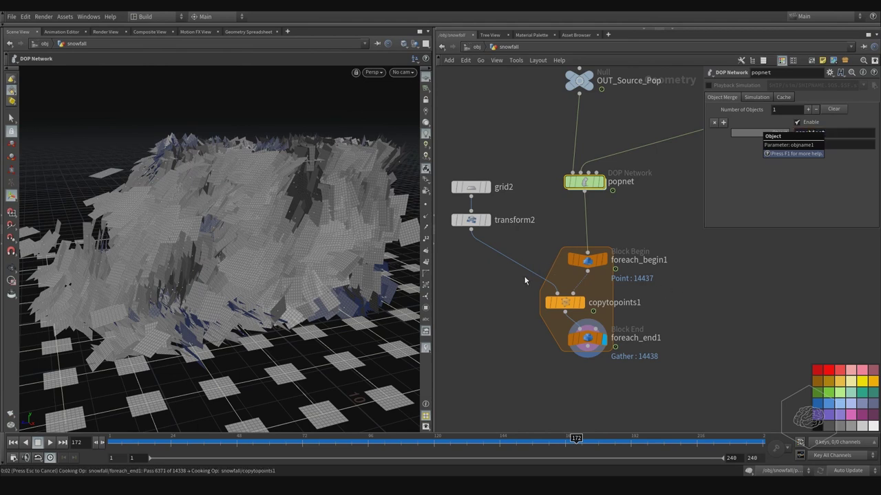
mouse_move(282, 183)
right_down()
mouse_move(257, 193)
mouse_move(270, 196)
right_up()
drag(270, 196, 298, 193)
right_drag(299, 193, 358, 190)
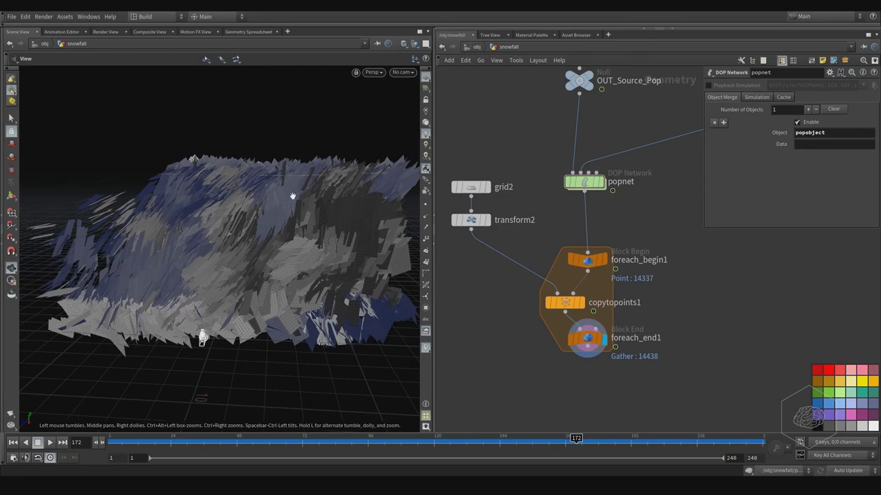
drag(293, 197, 305, 194)
right_drag(305, 195, 376, 191)
drag(339, 197, 244, 212)
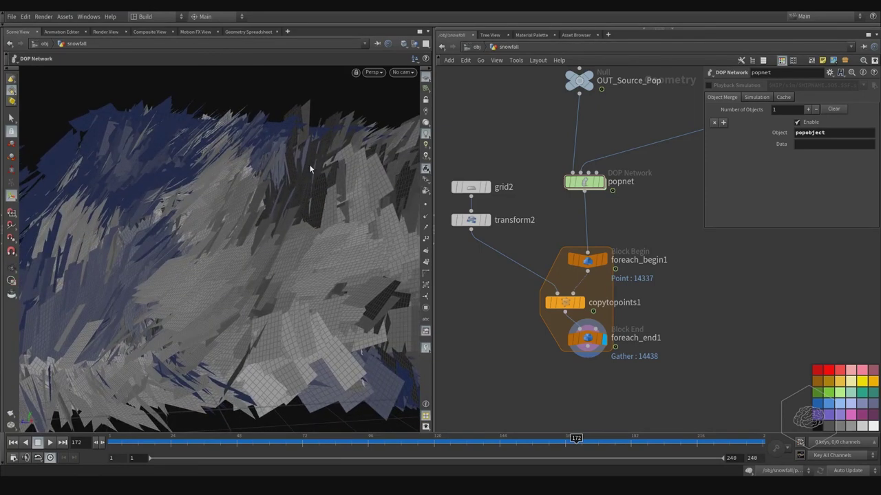
drag(117, 442, 136, 435)
Inside popnet, set the constant birth rate of source_first_input to 20.
middle_drag(494, 121, 473, 153)
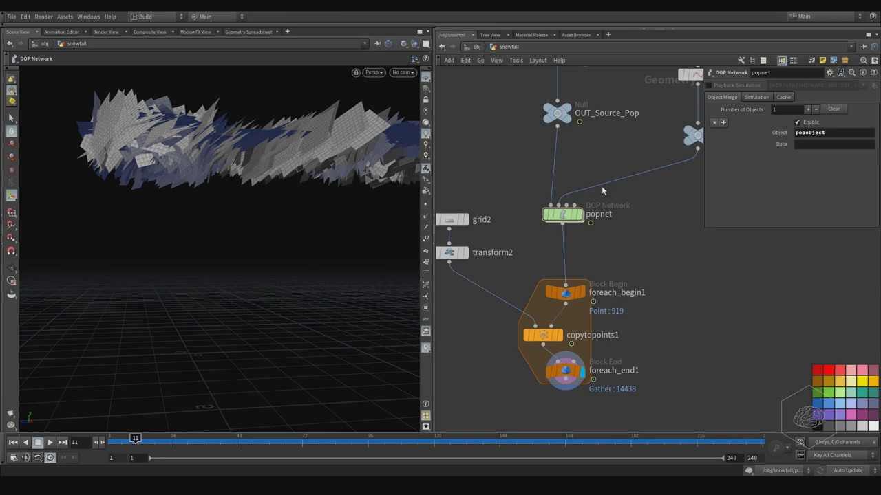
double_click(562, 215)
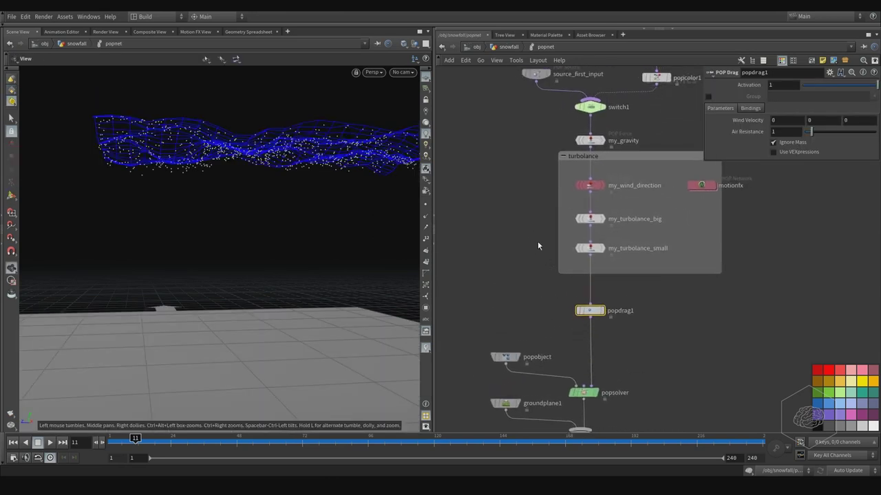
middle_drag(516, 219, 500, 261)
drag(501, 238, 598, 112)
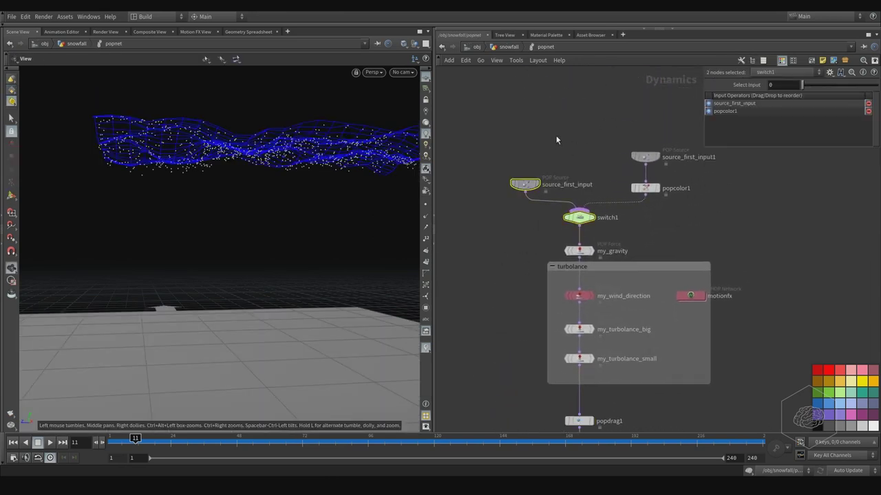
click(524, 185)
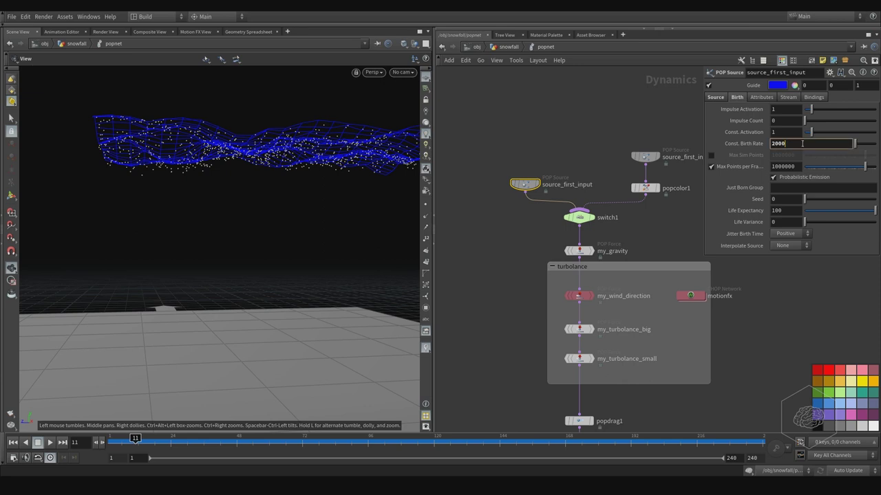
key(Return)
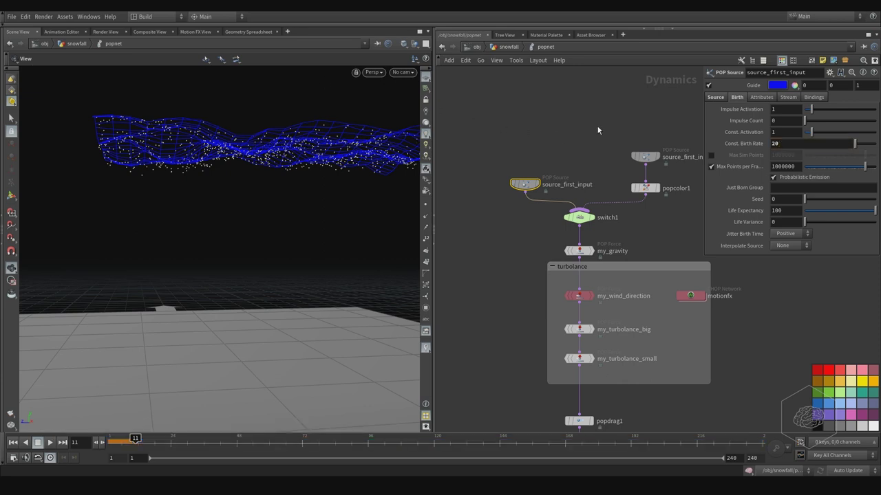
Return to the snowfall network, advance the simulation to frame 124 and examine the copied grids from another angle.
click(512, 46)
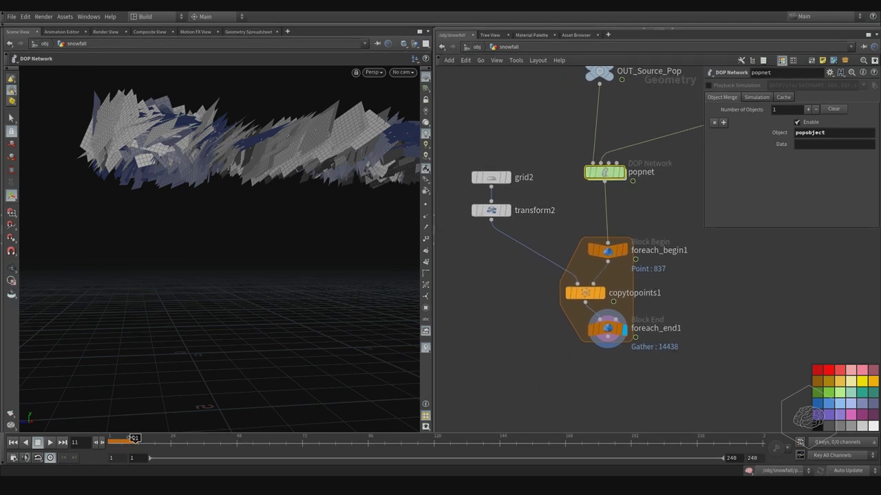
drag(96, 443, 444, 413)
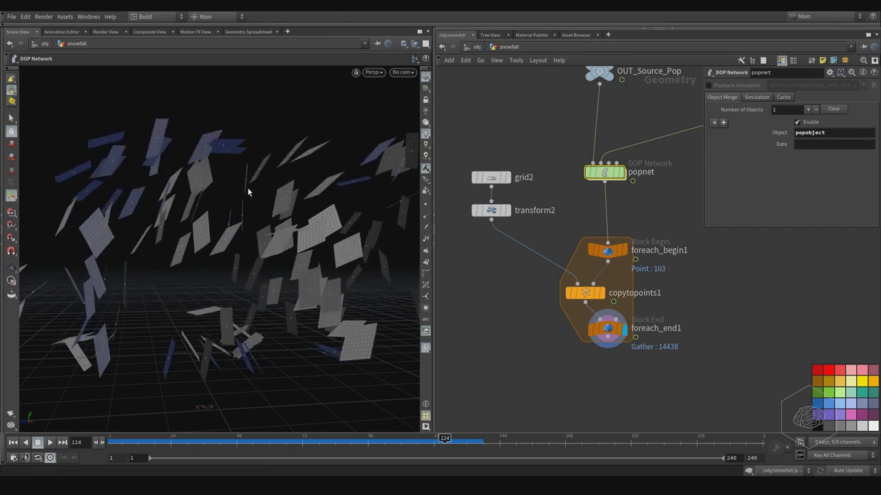
alt+drag(200, 207, 256, 225)
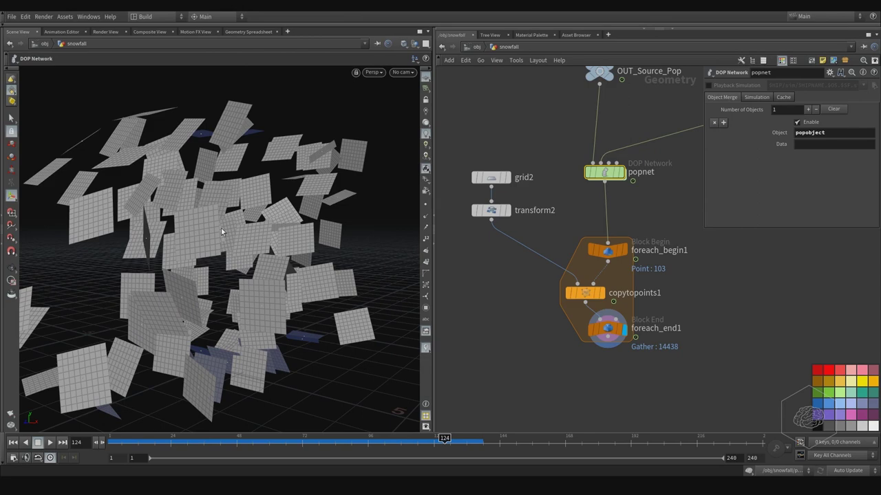
Add a POP Torque node inside popnet, near motionfx.
key(Escape)
drag(243, 217, 233, 245)
double_click(597, 173)
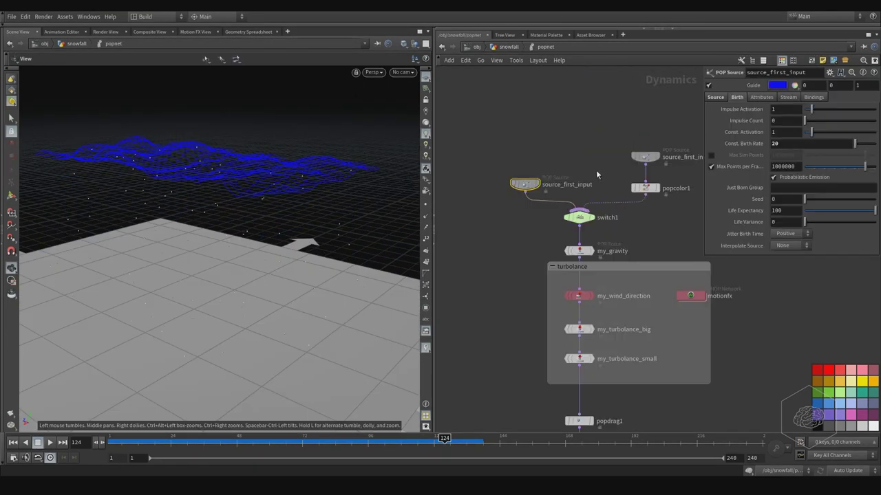
key(Tab)
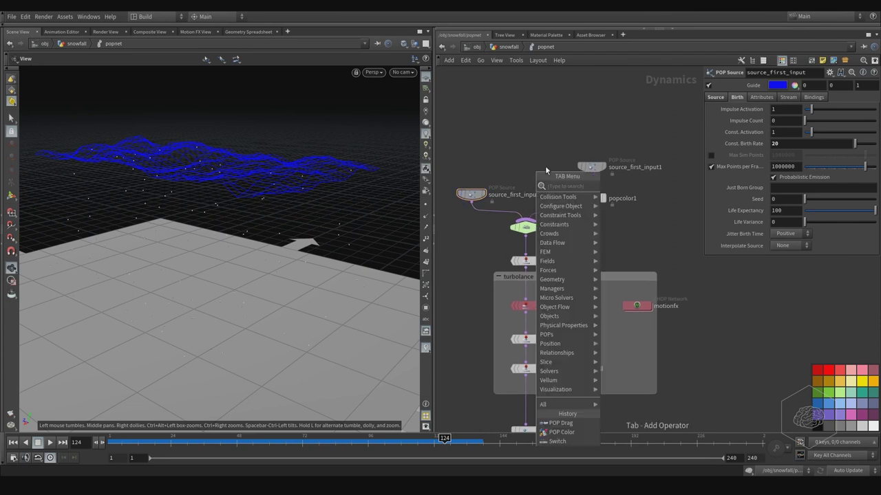
text(pop t)
key(Return)
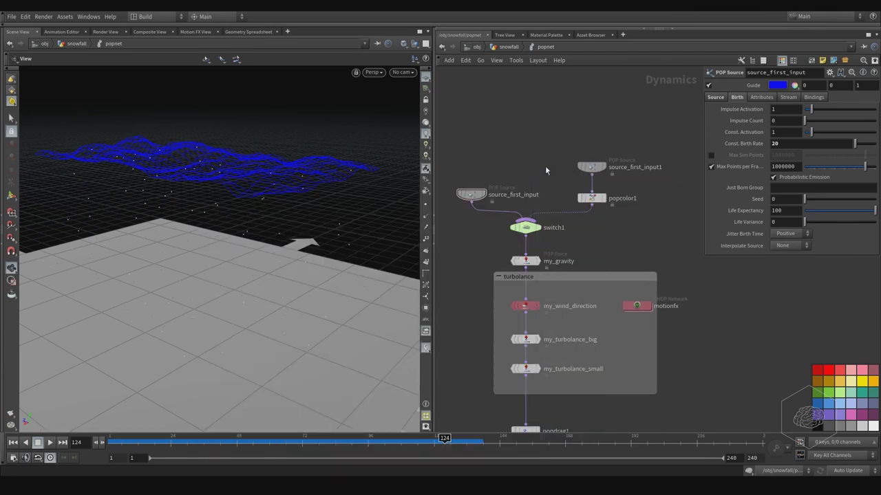
click(636, 241)
Add a POP Spin node beside poptorque1.
key(Tab)
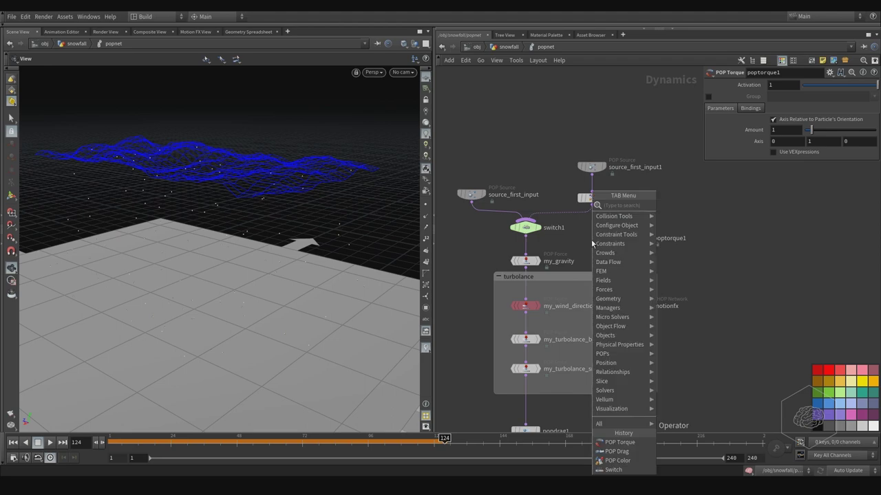
text(pop spin)
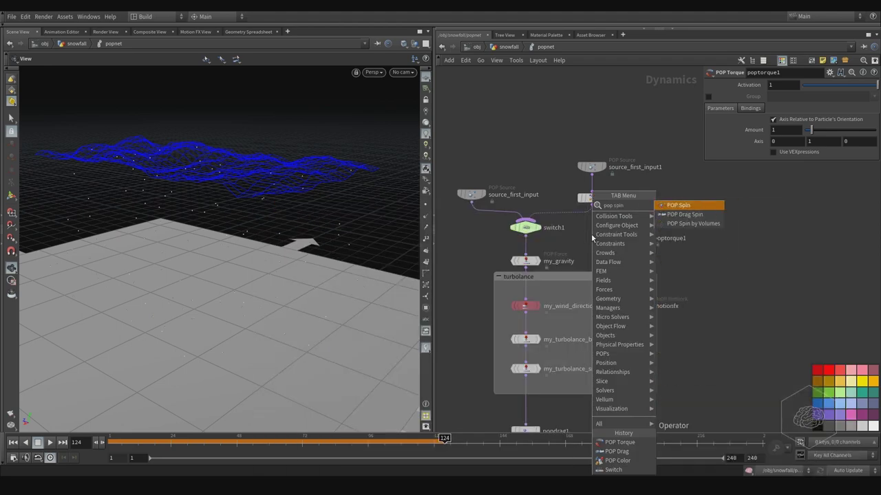
key(Return)
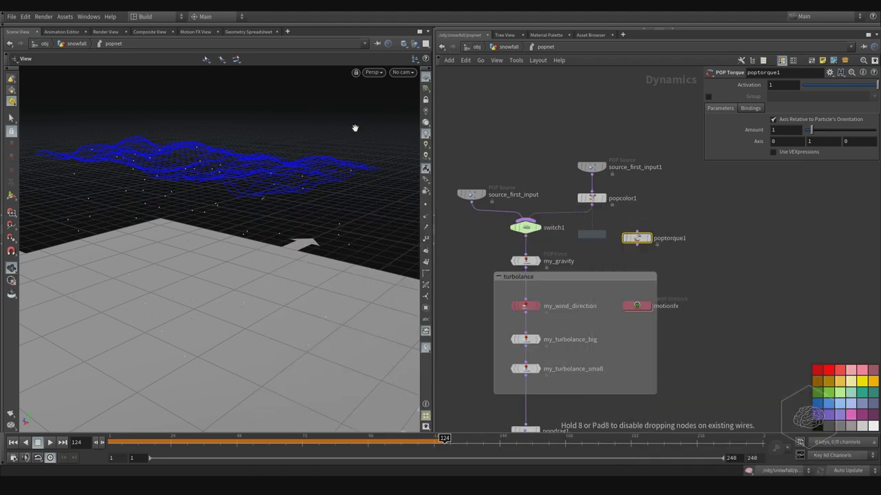
click(721, 243)
scroll(556, 239, up, 5)
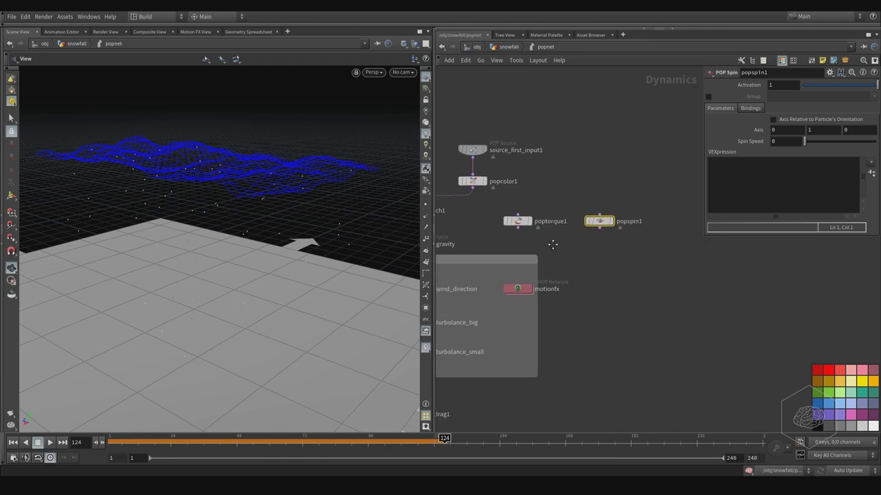
Examine the poptorque1 and popspin1 nodes and compare their parameters.
scroll(575, 227, down, 3)
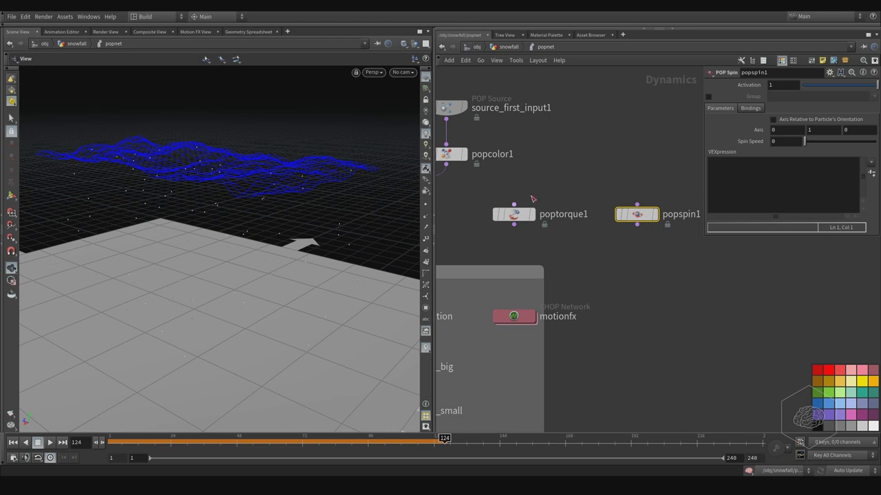
click(514, 214)
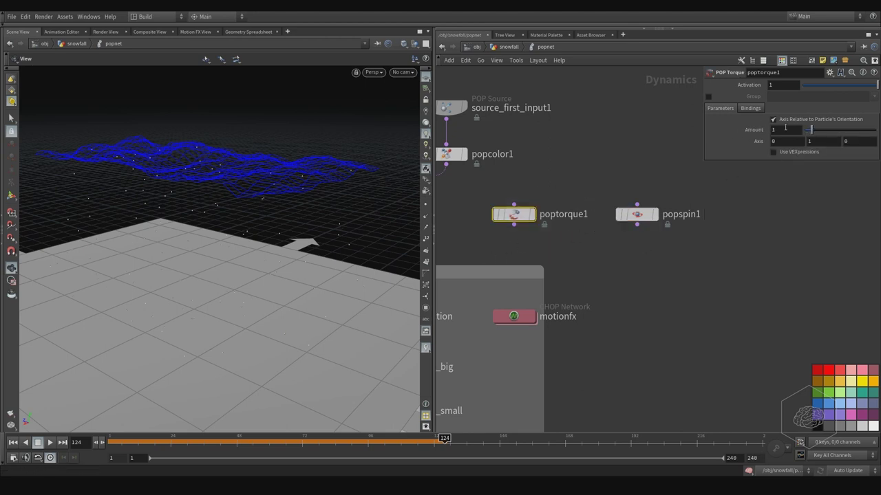
scroll(564, 192, up, 3)
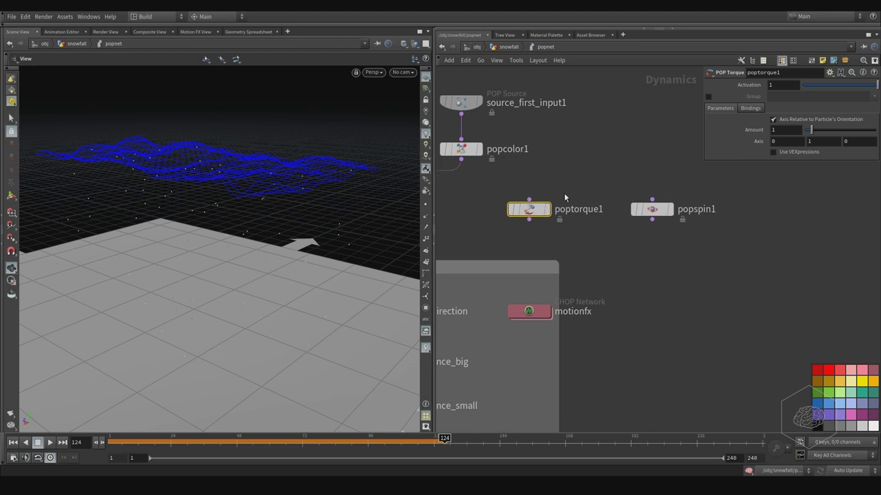
mouse_move(517, 220)
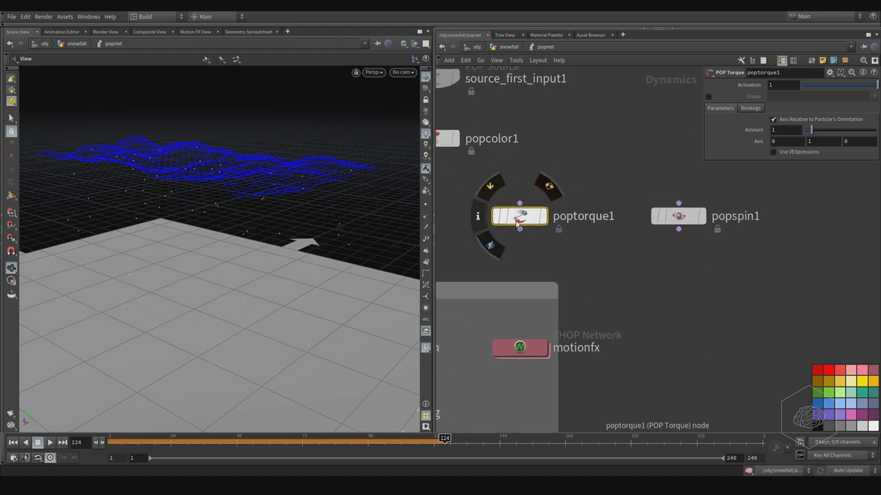
click(602, 275)
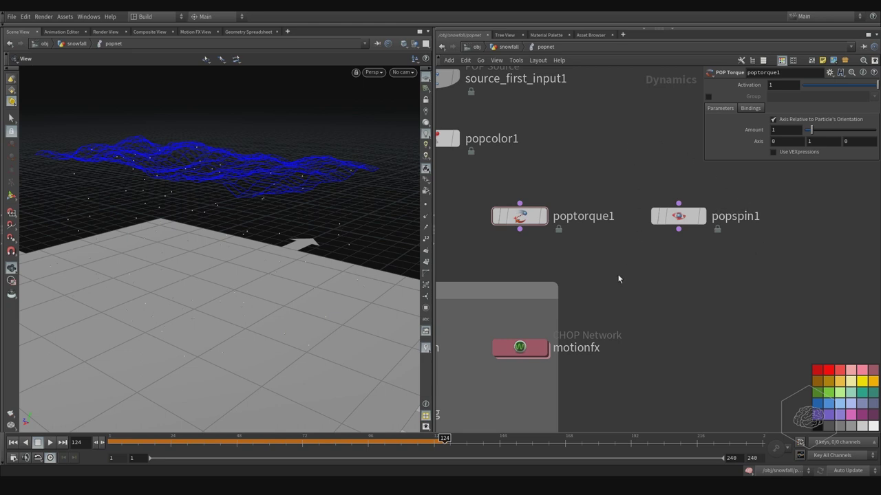
click(660, 213)
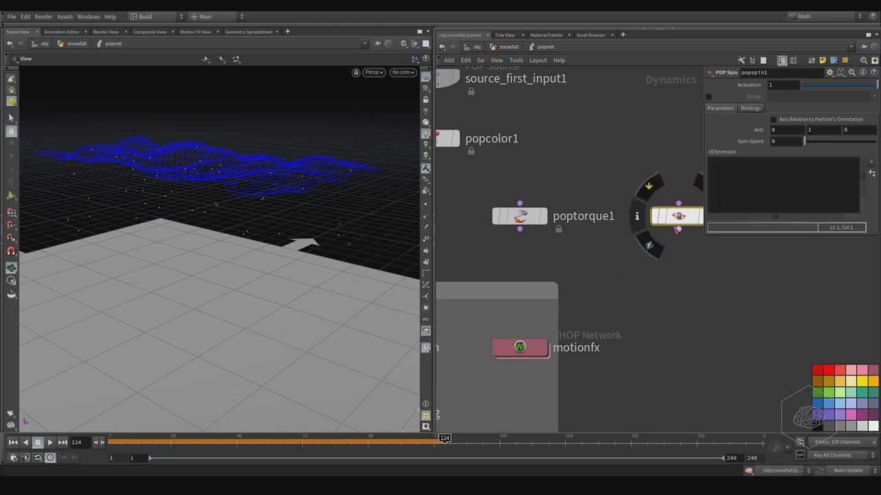
middle_drag(694, 243, 643, 245)
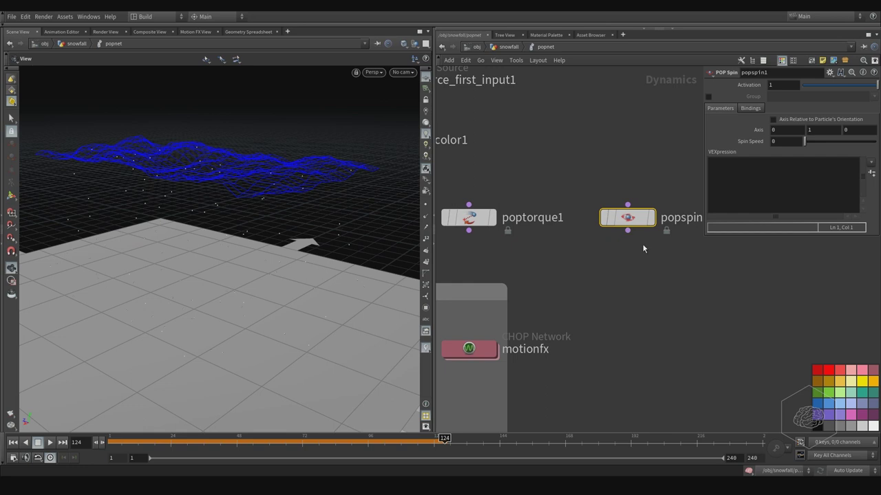
mouse_move(627, 220)
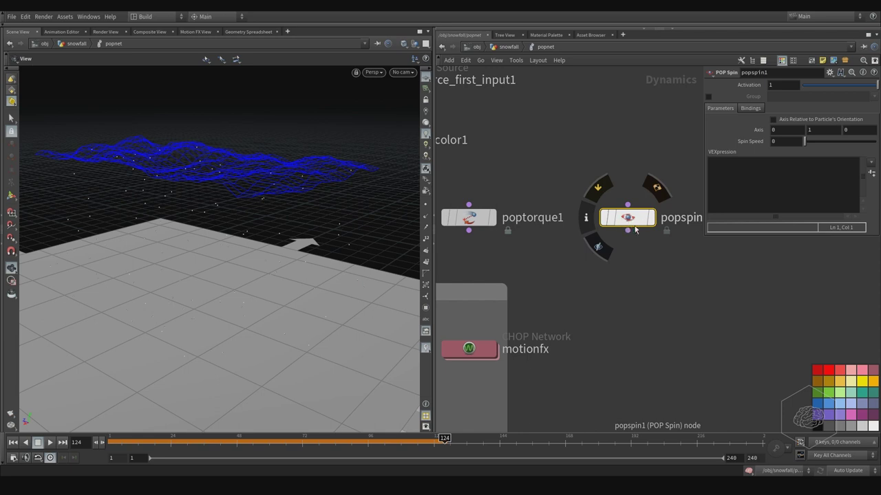
middle_drag(623, 149, 630, 182)
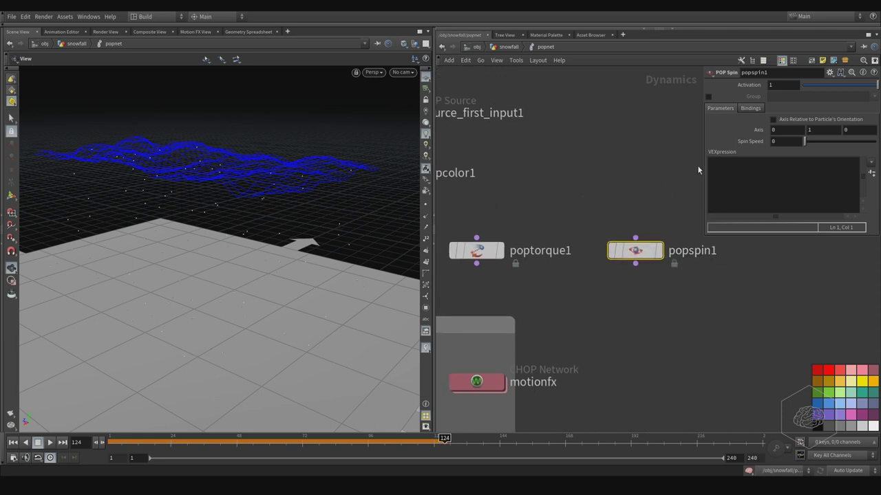
Make popspin1's axis relative to the particle's orientation and set its spin speed to 360.
drag(704, 169, 664, 180)
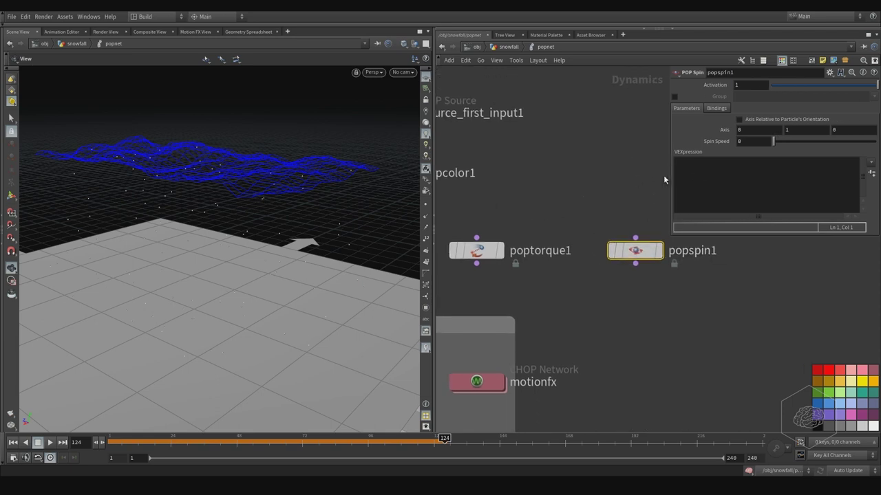
click(749, 120)
drag(738, 141, 778, 151)
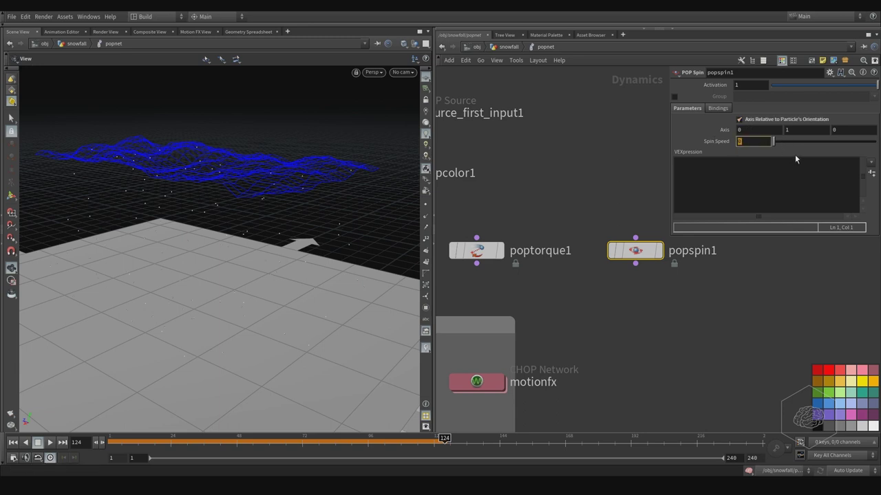
text(360)
key(Return)
Insert popspin1 into the particle chain between my_turbolance_small and popdrag1, and move poptorque1 near it.
middle_drag(613, 183, 713, 207)
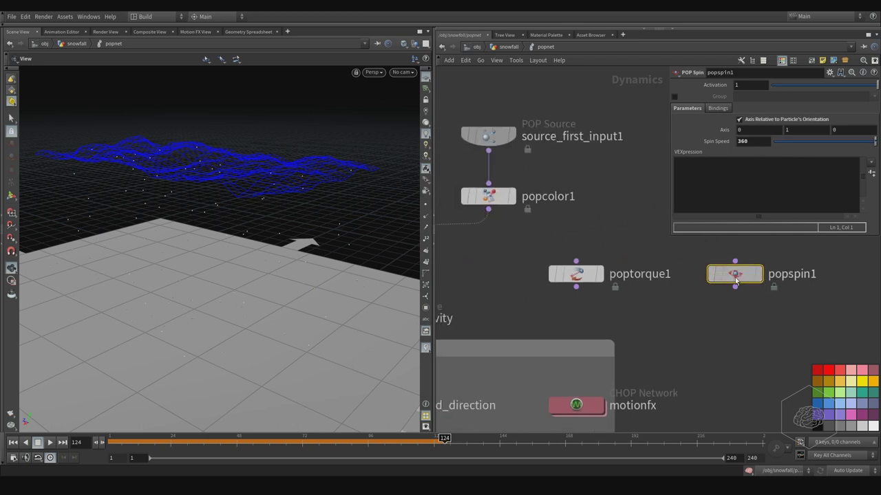
drag(734, 274, 587, 294)
click(548, 247)
middle_drag(635, 227, 710, 132)
drag(664, 197, 551, 197)
middle_drag(551, 199, 594, 119)
scroll(549, 127, down, 3)
drag(648, 101, 551, 134)
drag(565, 125, 545, 318)
middle_drag(590, 273, 585, 168)
click(591, 181)
drag(536, 212, 503, 177)
scroll(487, 195, up, 3)
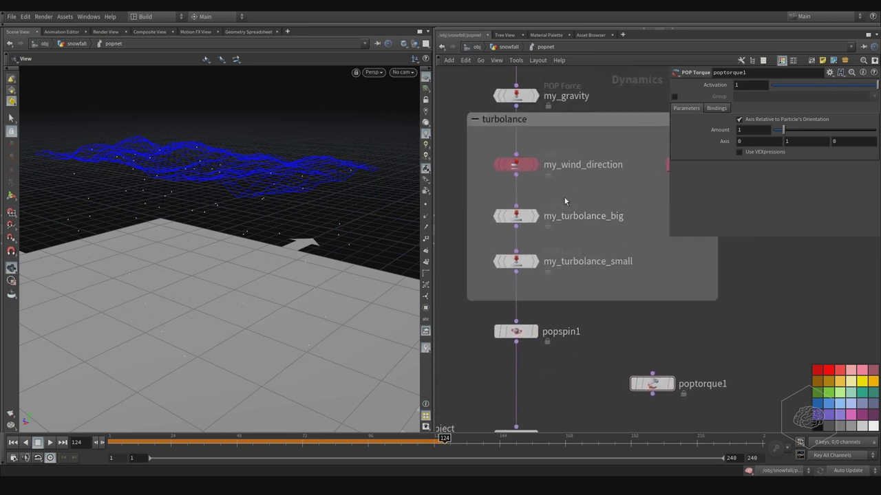
Bypass the my_wind_direction, my_turbolance_big and my_turbolance_small forces.
drag(588, 146, 513, 275)
mouse_move(509, 162)
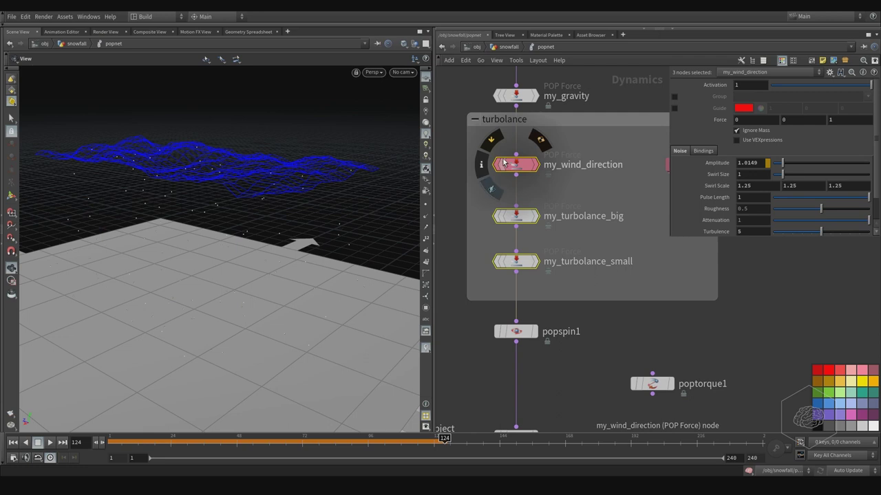
middle_drag(609, 350, 548, 299)
click(602, 282)
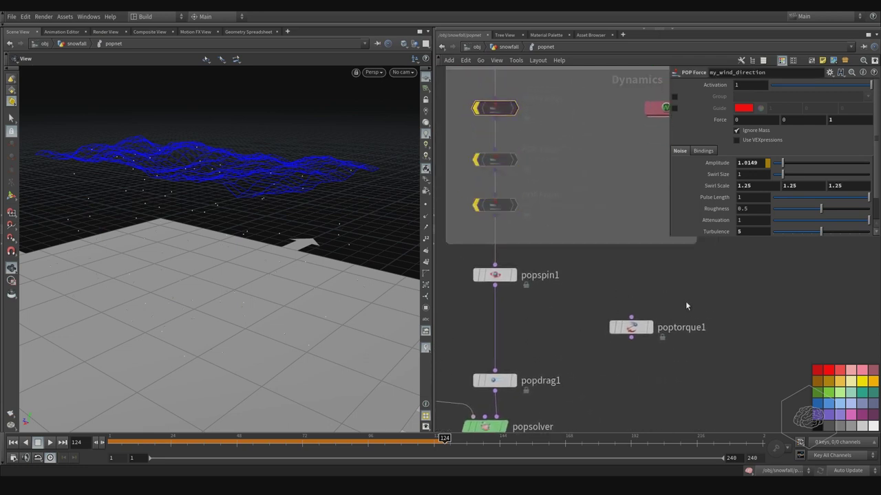
Insert poptorque1 between popspin1 and popdrag1, bypass it, and select popspin1.
click(647, 304)
drag(631, 327, 499, 321)
mouse_move(498, 321)
click(471, 297)
middle_drag(597, 271, 657, 275)
click(571, 279)
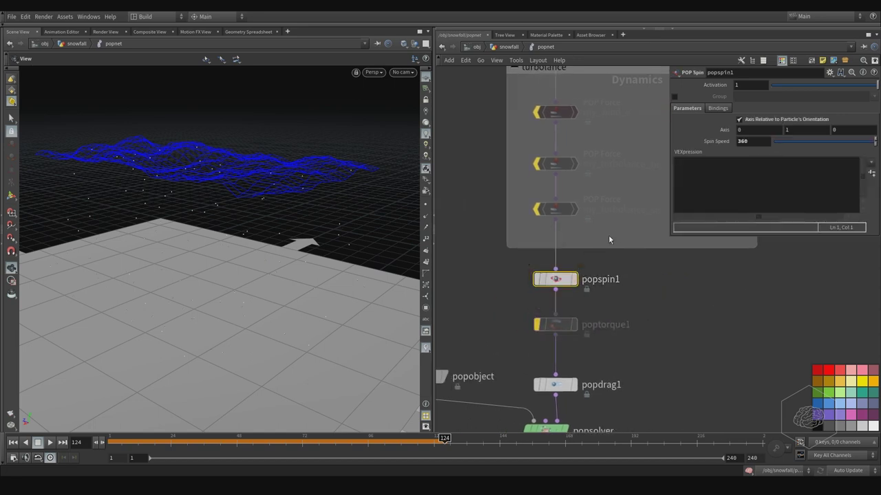
Rewind the timeline to frame 1 and return to the snowfall network.
drag(140, 442, 93, 442)
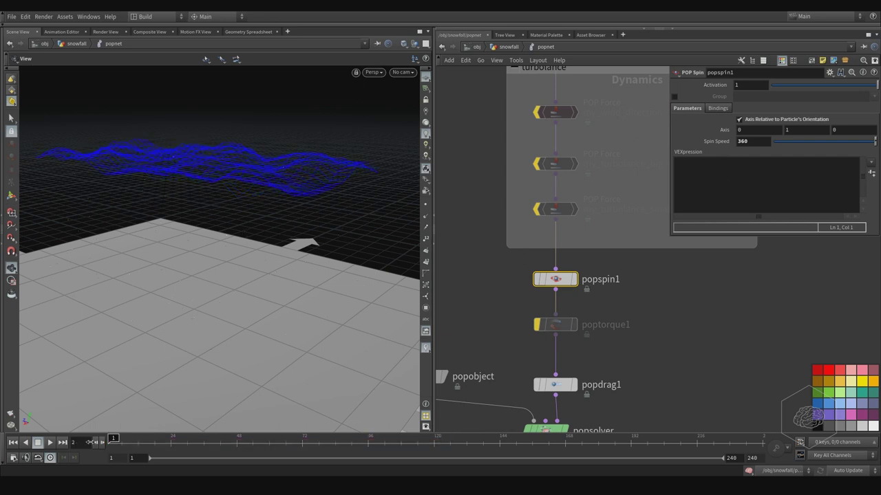
click(509, 47)
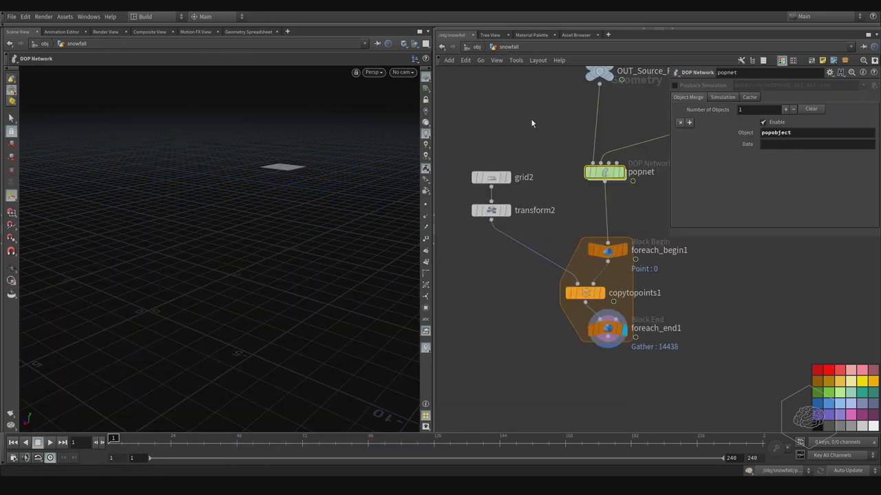
middle_drag(559, 192, 532, 235)
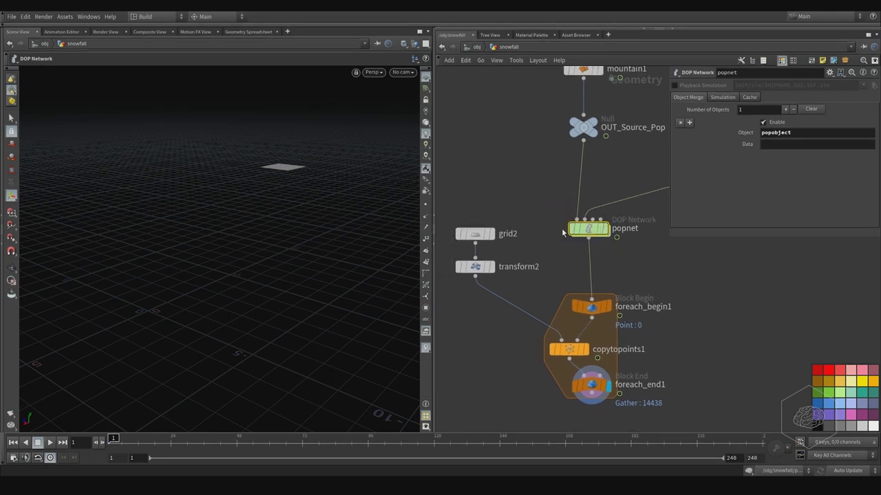
mouse_move(582, 229)
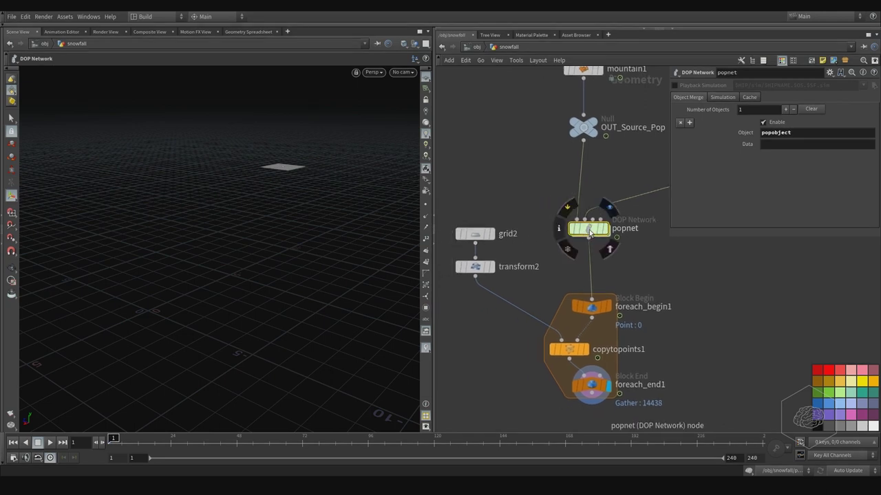
Inside popnet, insert a POP Instance node between poptorque1 and popdrag1, leaving its instance path empty.
double_click(589, 230)
key(Tab)
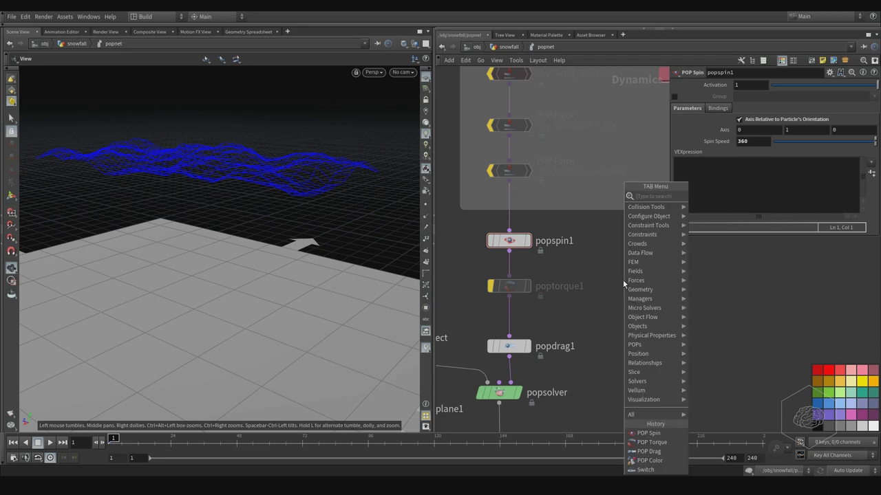
text(pop)
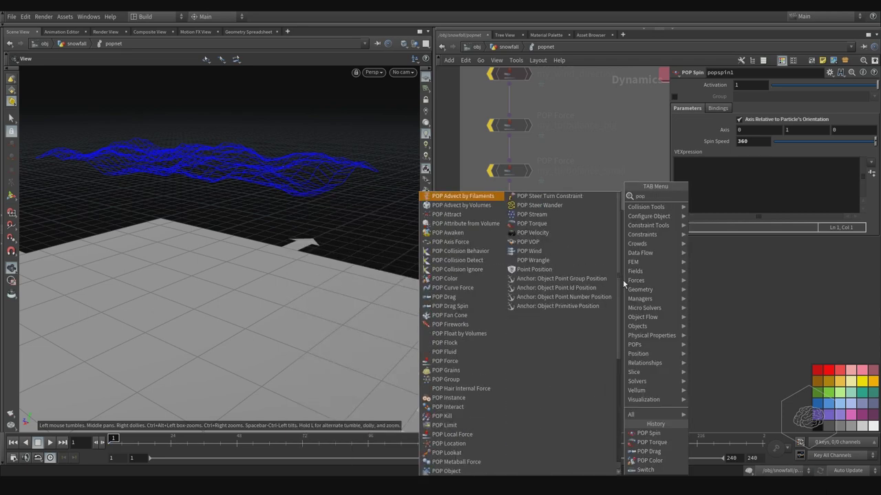
text( ins)
key(Return)
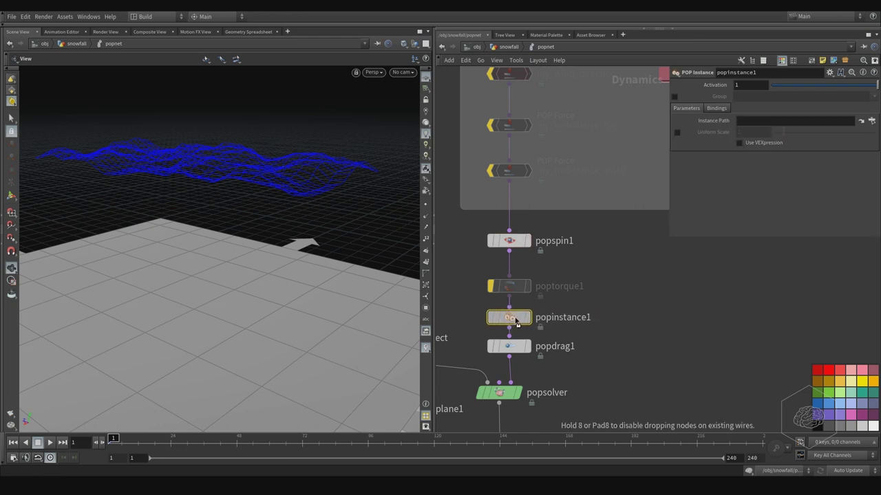
click(510, 322)
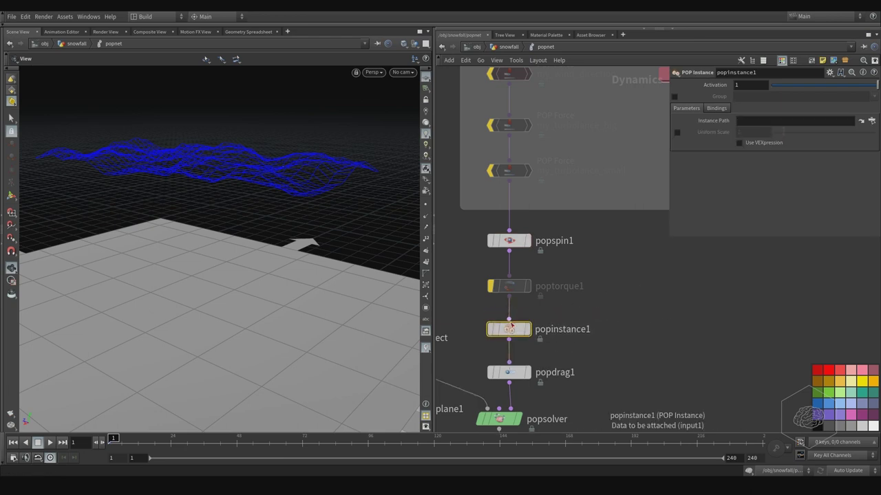
click(872, 120)
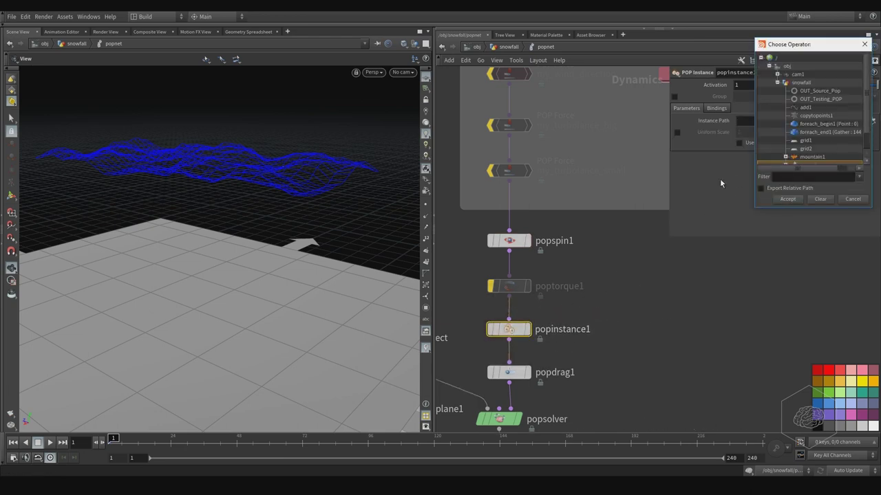
click(864, 44)
In the snowfall network, insert a Null node between transform2 and copytopoints1 and name it OUT_Plane_istance.
click(510, 47)
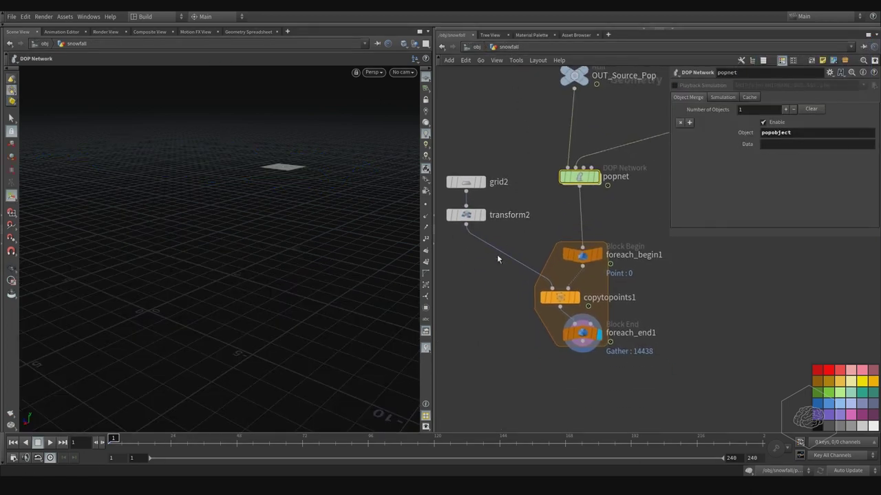
key(Tab)
text(nul)
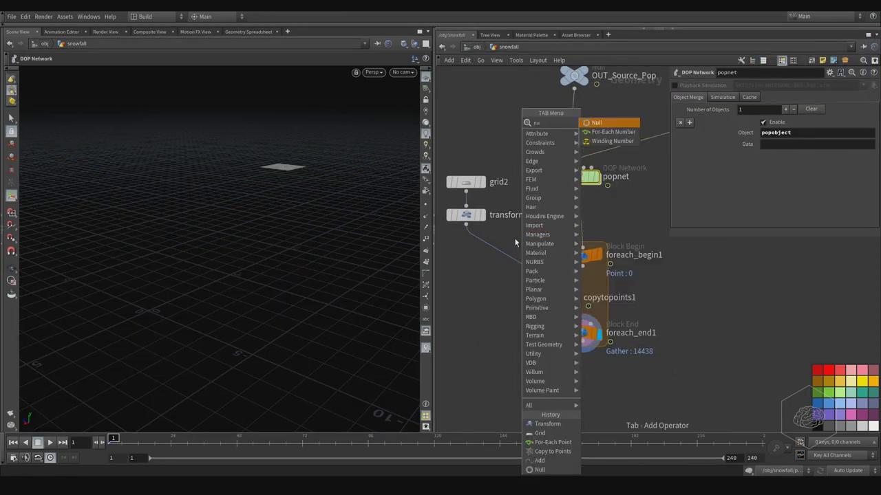
key(Return)
click(534, 240)
drag(534, 238, 472, 262)
click(497, 267)
double_click(495, 266)
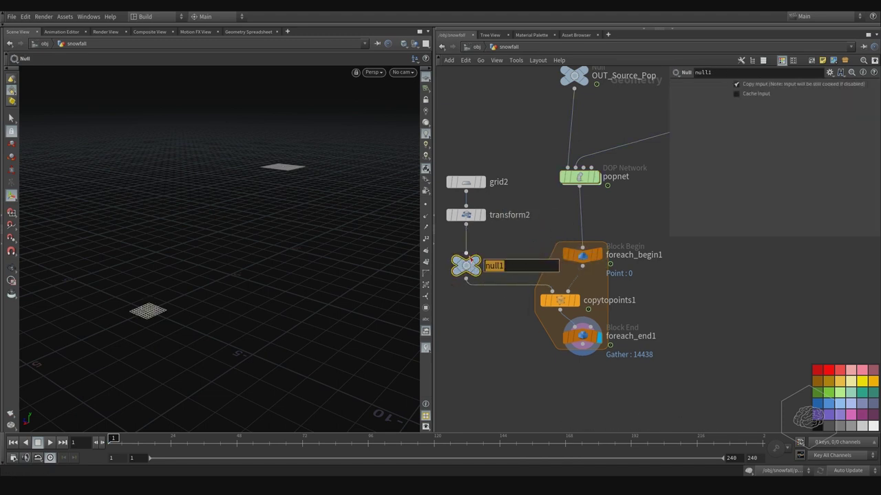
text(OUT_)
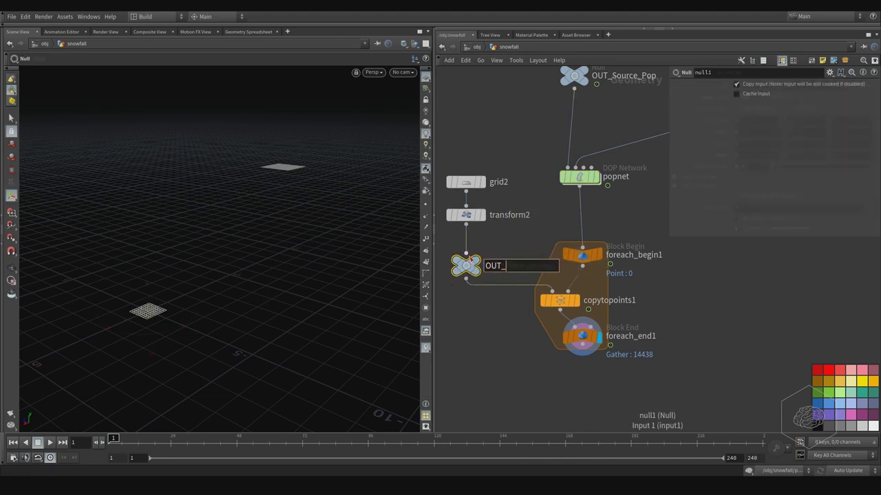
text(Plane_istance)
key(Return)
Set grid2's rows and columns to 1, display transform2, and return to grid2's parameters.
click(466, 182)
click(750, 155)
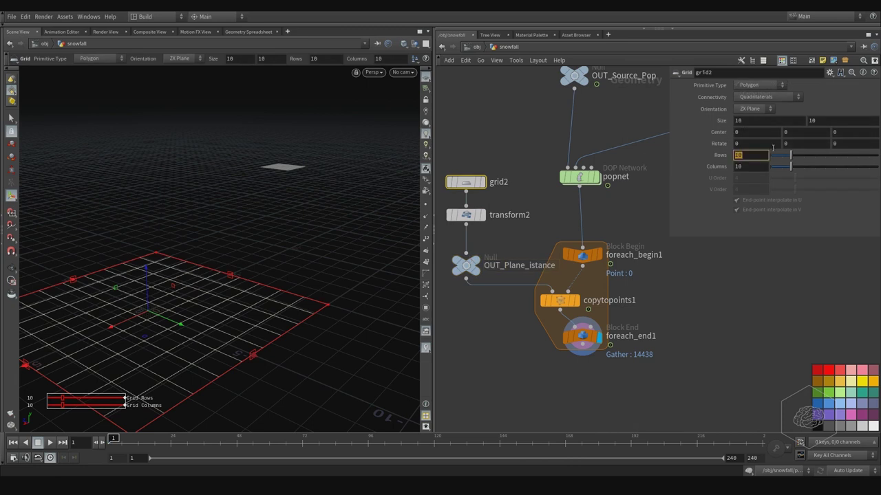
text(1)
key(Return)
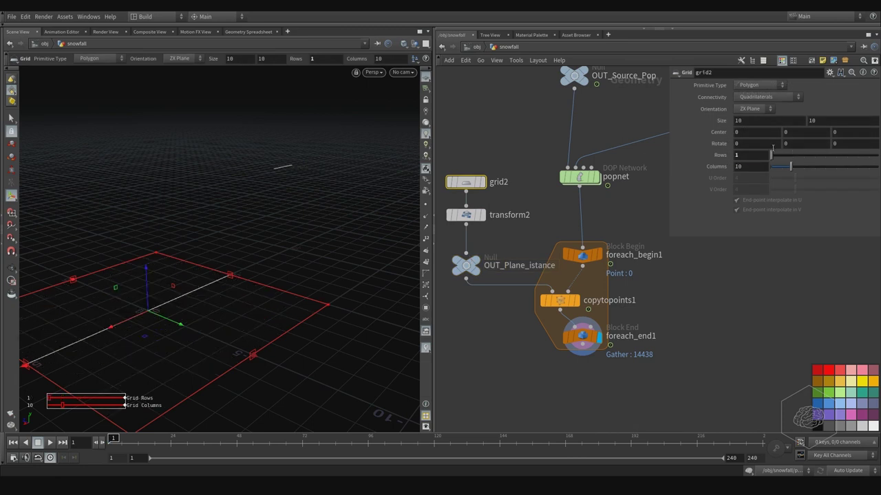
click(715, 168)
text(1)
key(Return)
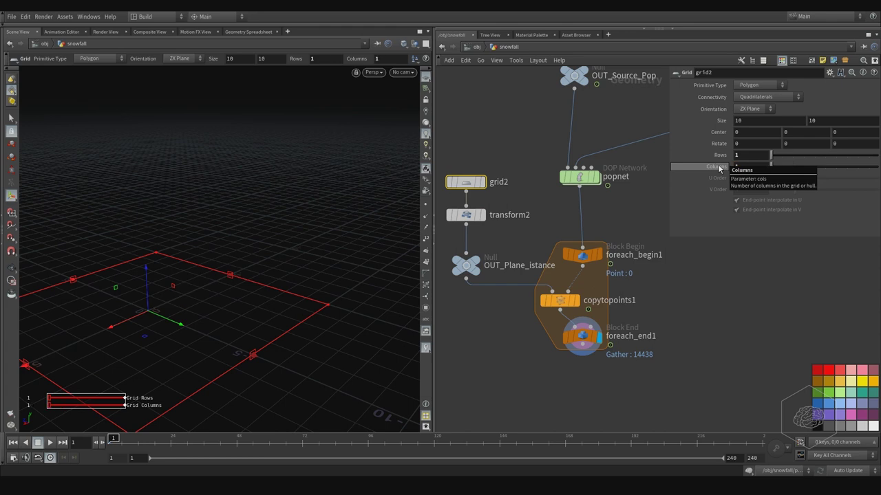
click(468, 214)
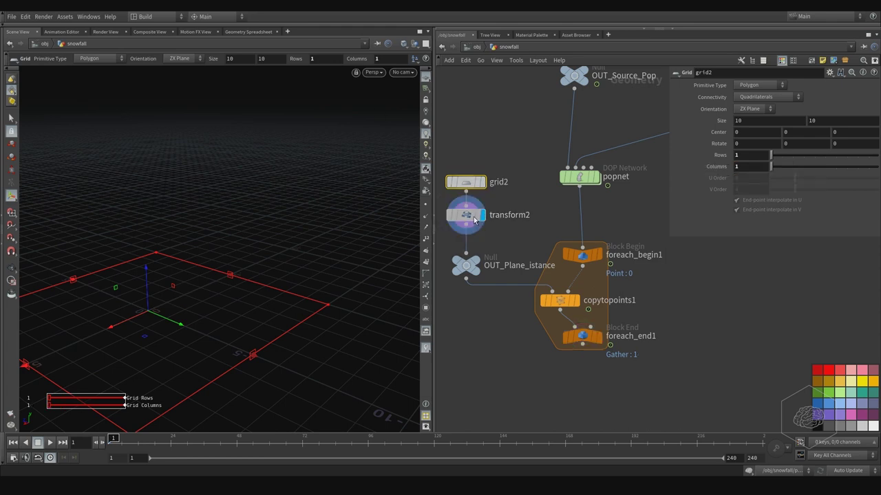
click(467, 181)
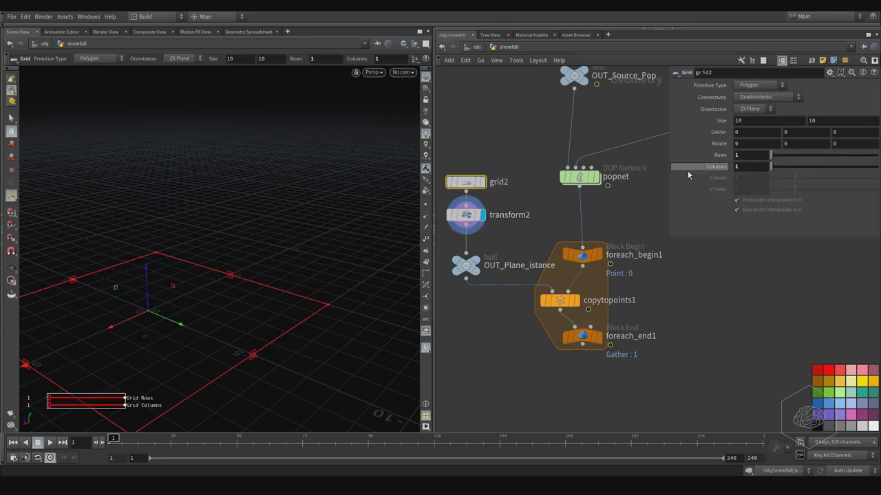
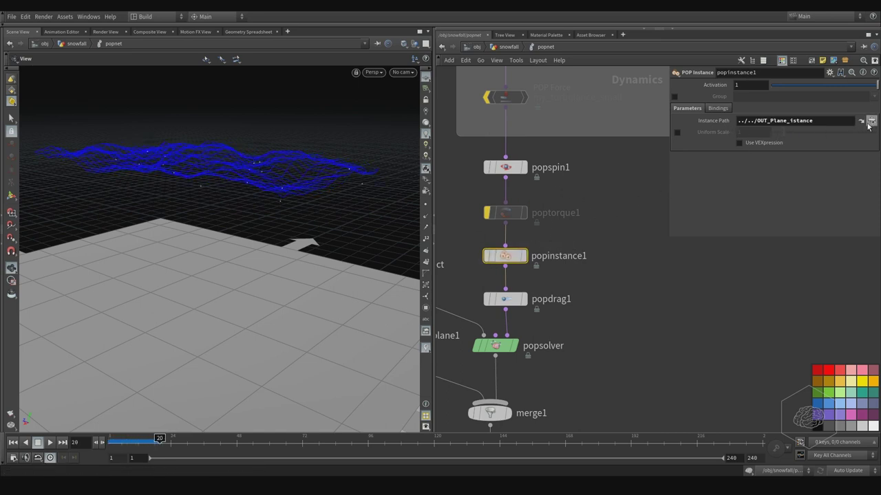
Re-enter popinstance1's instance path as ../../OUT_Plane_istance/ using the path completion.
click(831, 122)
key(BackSpace)
key(BackSpace)
key(BackSpace)
key(BackSpace)
key(BackSpace)
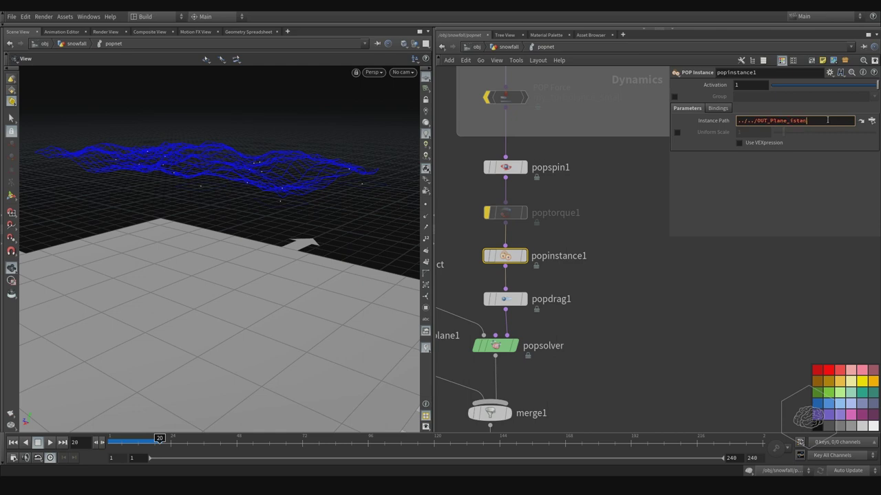
key(Return)
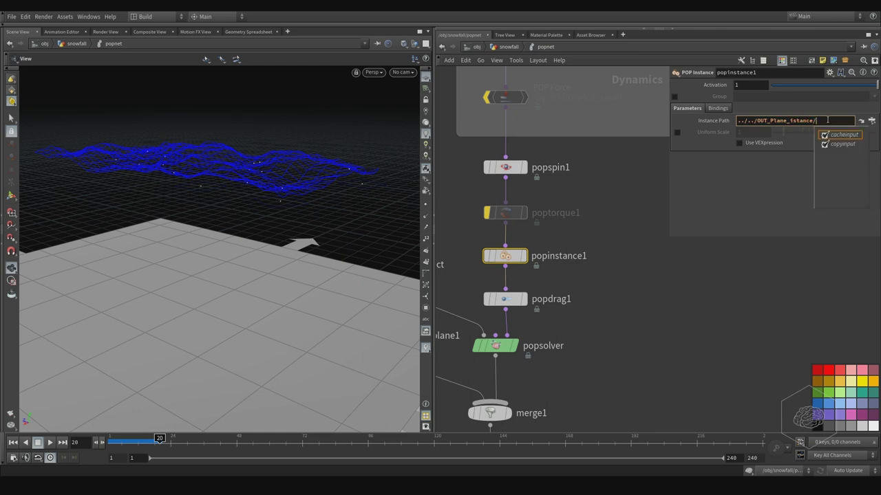
Set popspin1's spin axis to 1, 0, 0 and scrub the timeline to check how the instanced planes spin.
drag(260, 211, 328, 205)
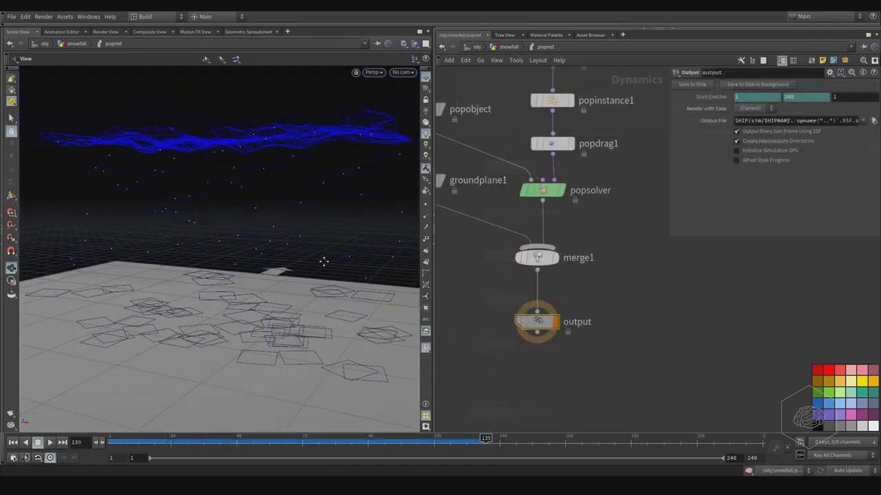
drag(324, 262, 287, 289)
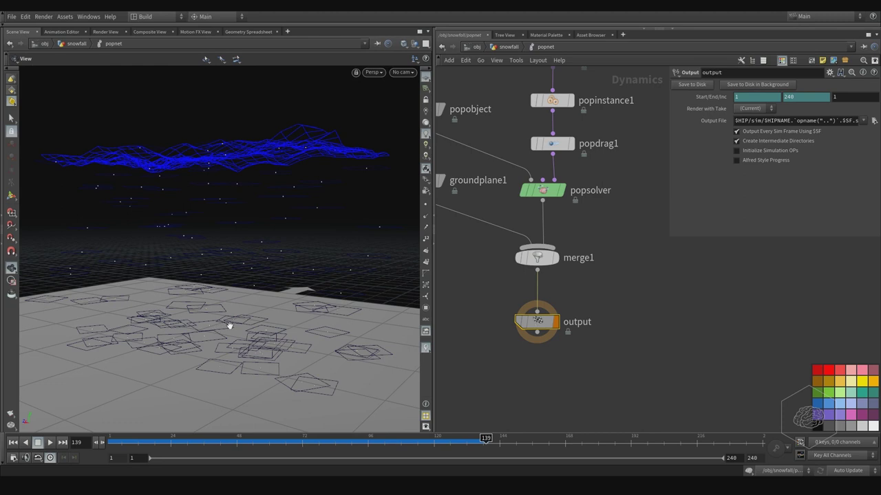
middle_drag(608, 145, 605, 282)
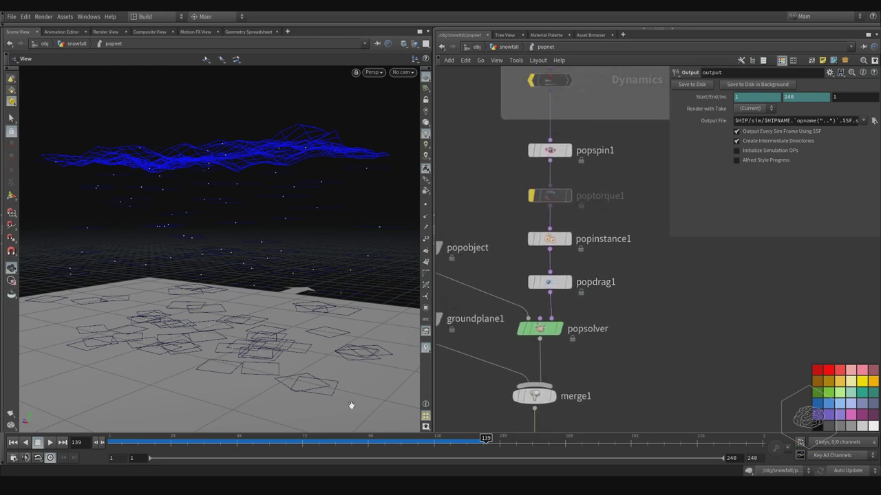
drag(249, 441, 338, 437)
click(544, 151)
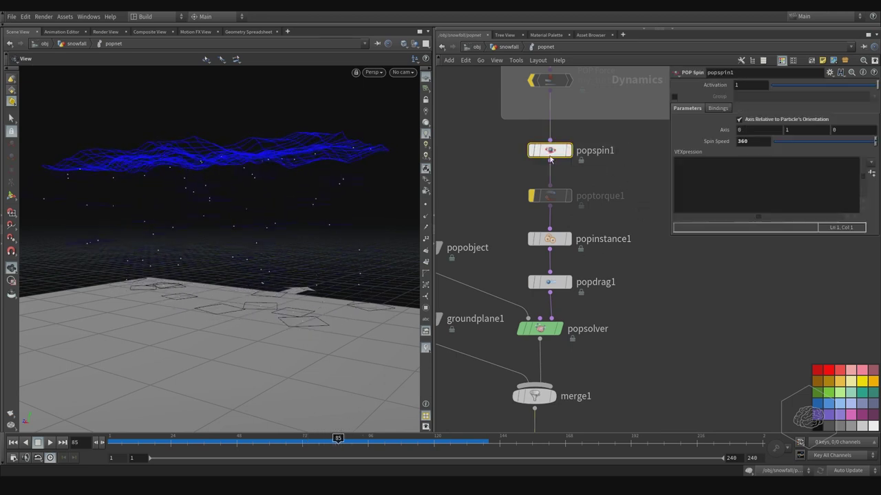
click(757, 130)
text(1)
key(Return)
double_click(788, 130)
text(0)
key(Return)
mouse_move(133, 438)
mouse_down()
mouse_move(602, 431)
mouse_move(225, 417)
mouse_move(501, 430)
mouse_move(319, 408)
mouse_move(493, 421)
mouse_move(335, 414)
mouse_move(360, 412)
mouse_up()
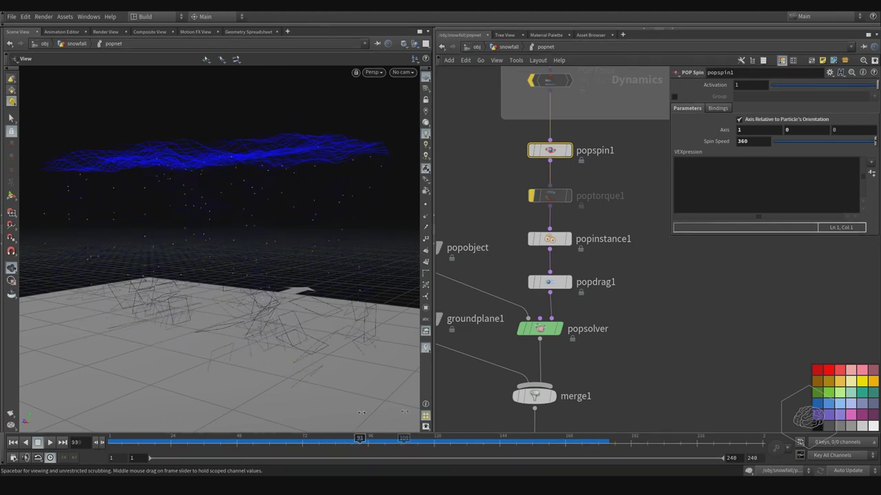
Try the Rotate onto Plane preset in popspin1's VEXpression and scrub the timeline to check the motion.
click(871, 163)
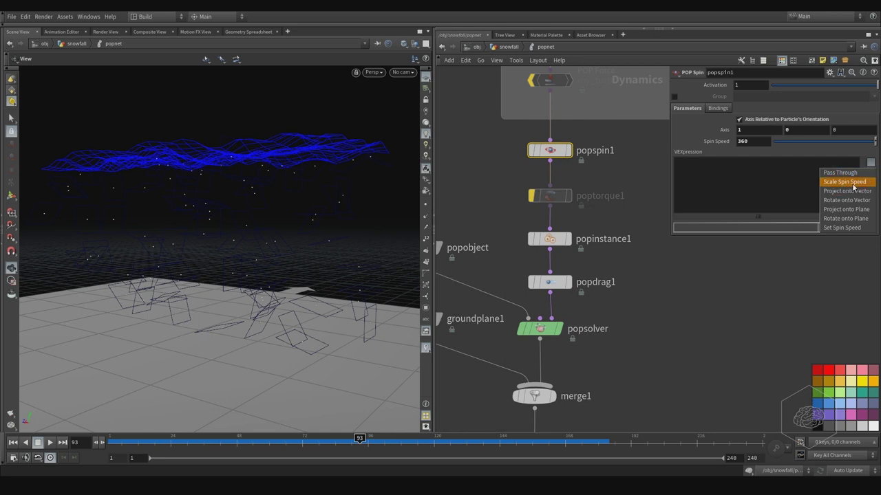
click(846, 219)
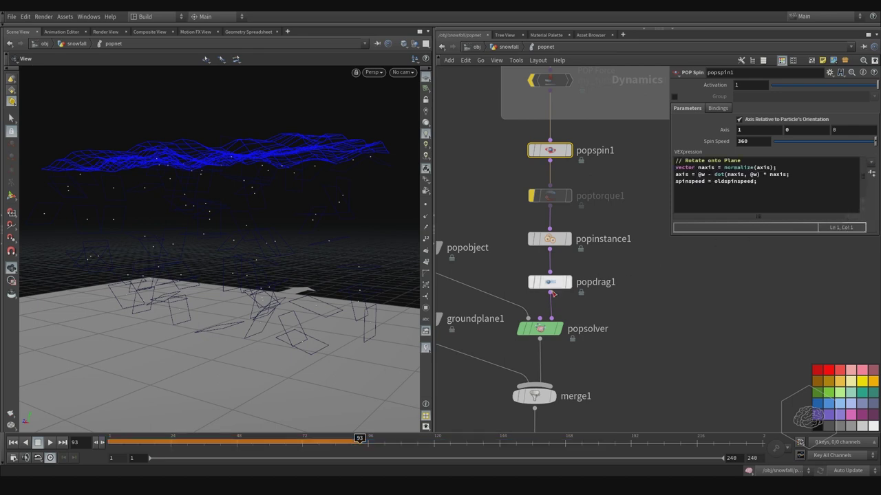
drag(213, 441, 348, 435)
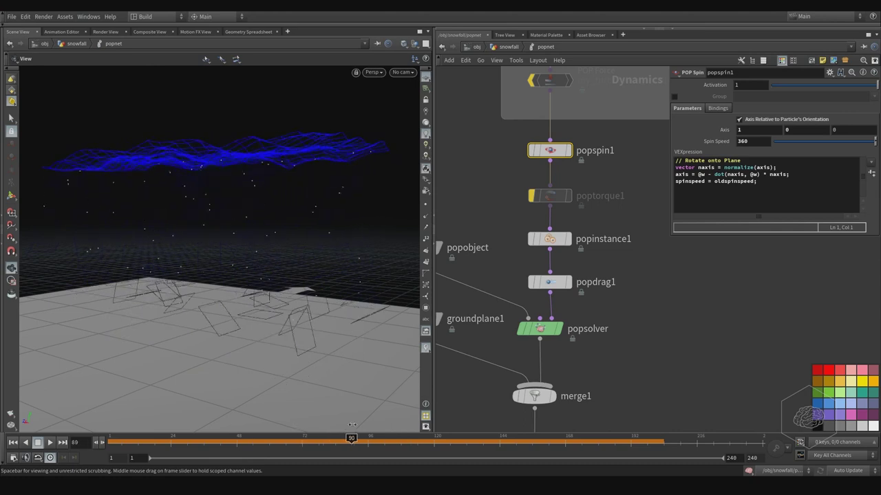
Apply the Pass Through preset to popspin1's VEXpression and scrub through the simulation.
click(871, 162)
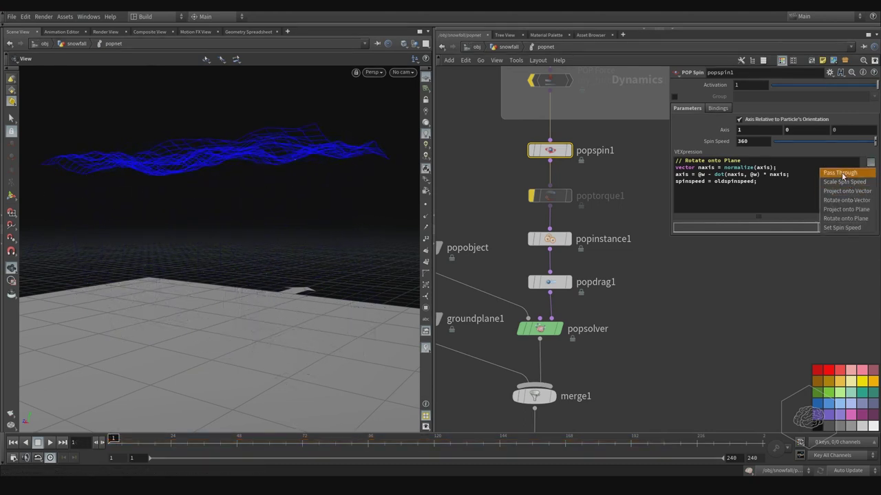
click(840, 173)
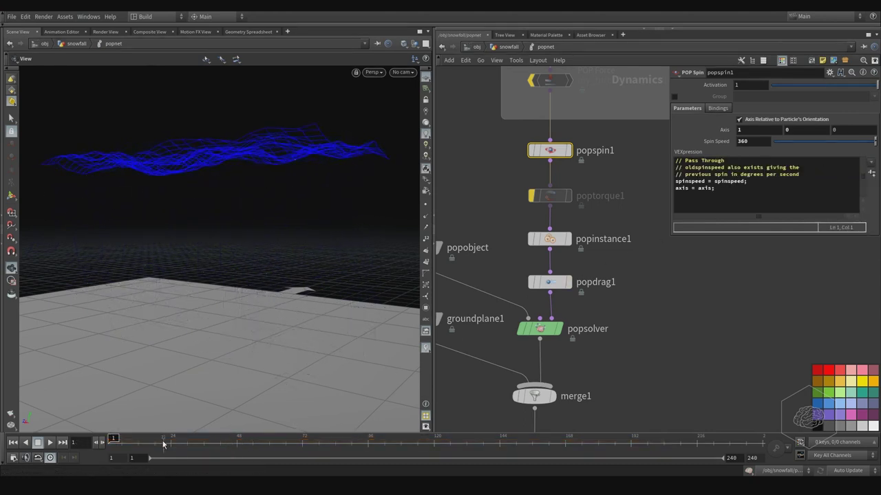
drag(113, 440, 509, 433)
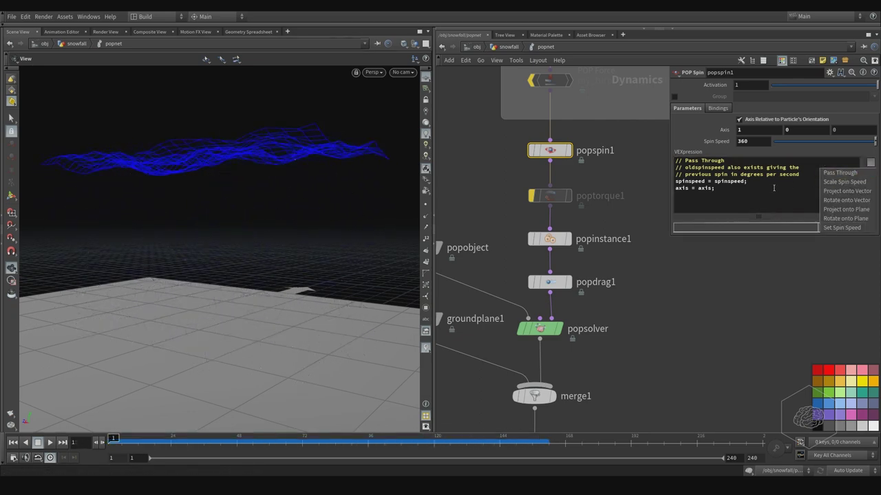
Clear the Pass Through code from popspin1's VEXpression.
click(717, 188)
key(ctrl+a)
key(BackSpace)
key(Return)
text(7)
key(ctrl+a)
key(BackSpace)
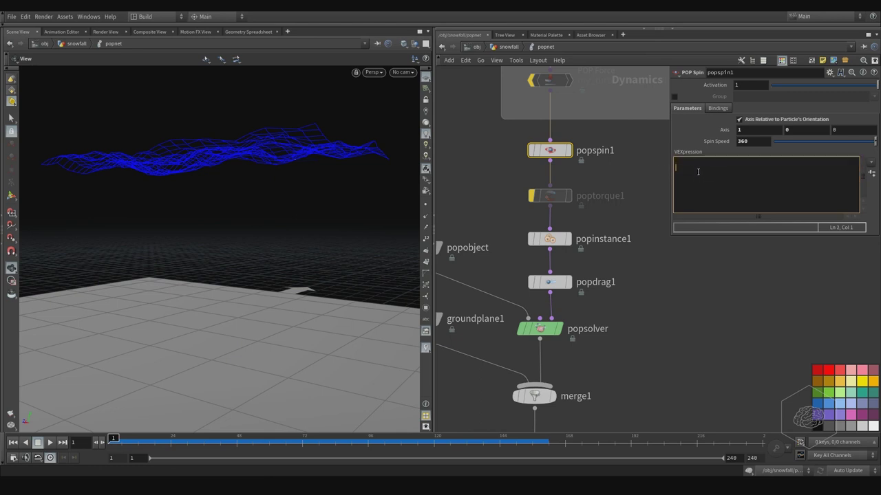
key(BackSpace)
Begin a new VEXpression in popspin1 with the variable spinspeed.
text(spin)
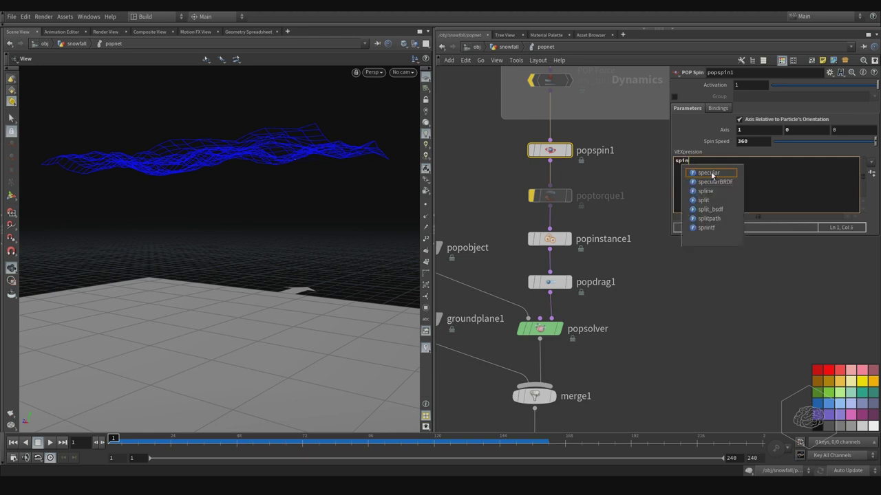
text(speed)
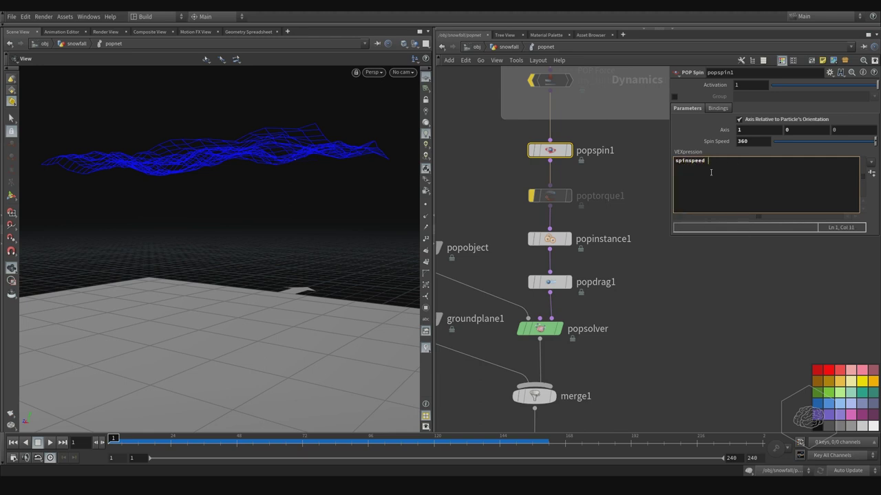
right_click(707, 176)
right_click(721, 179)
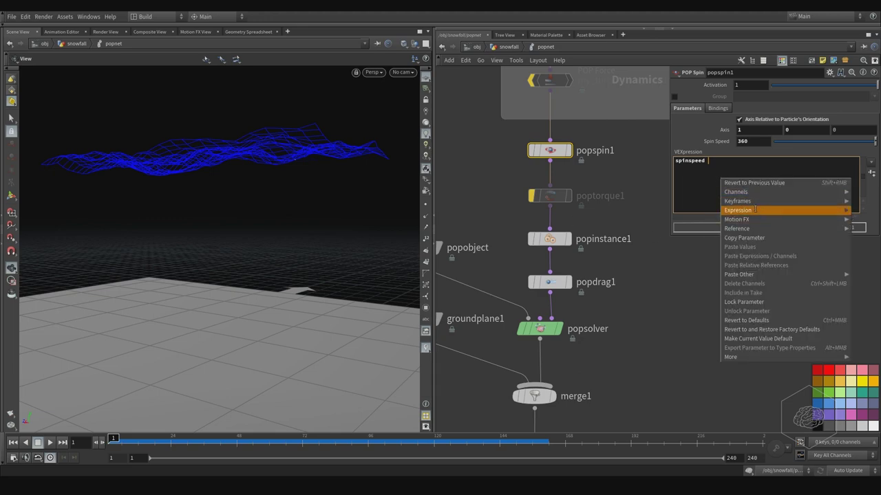
mouse_move(758, 211)
click(678, 231)
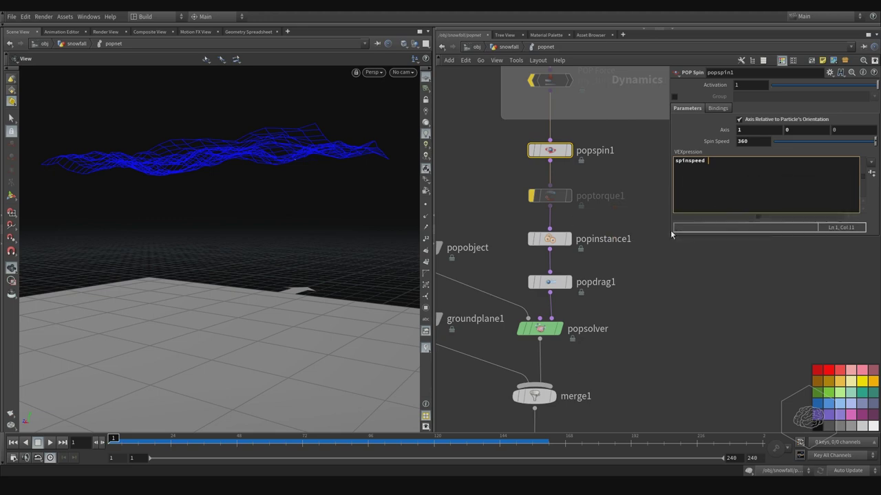
key(BackSpace)
click(397, 145)
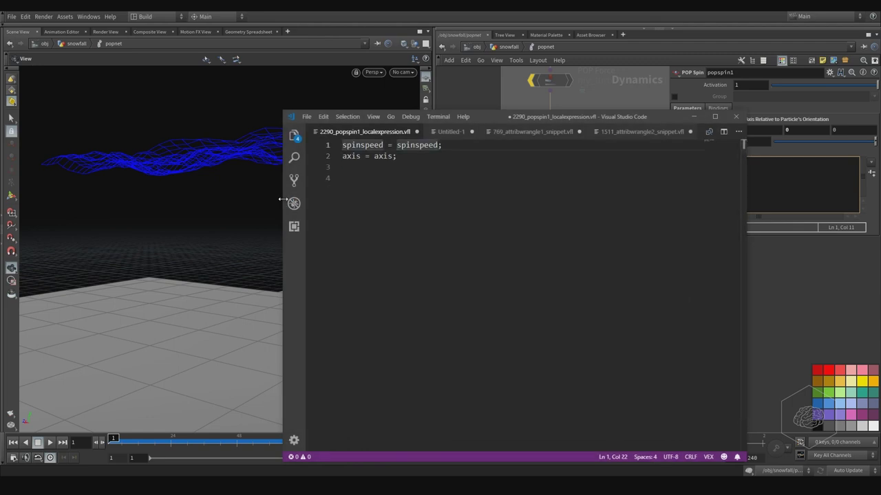
text(*)
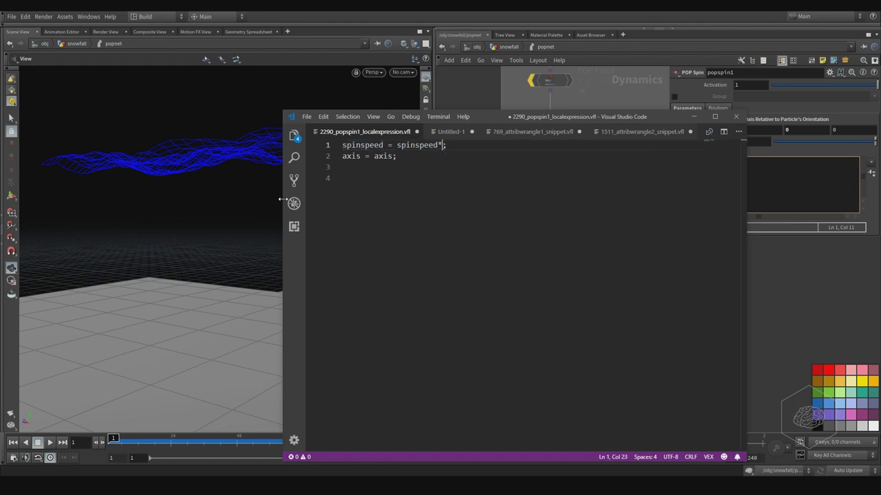
text(random)
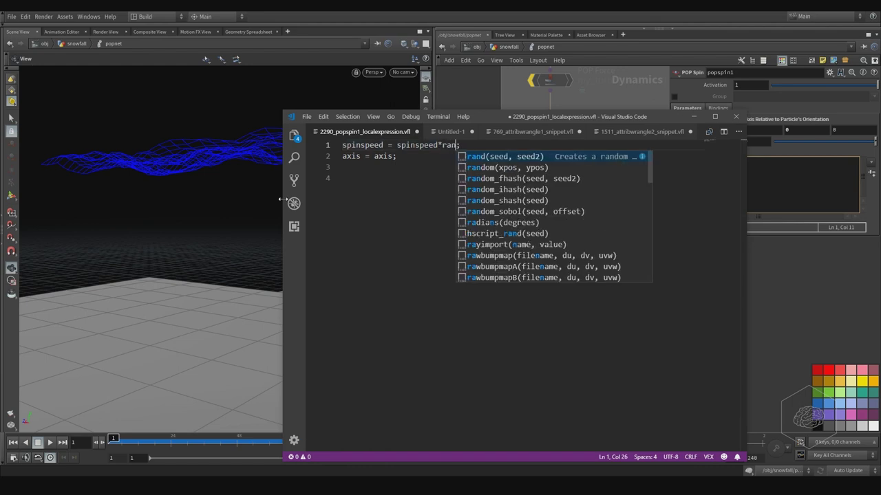
key(BackSpace)
text(()
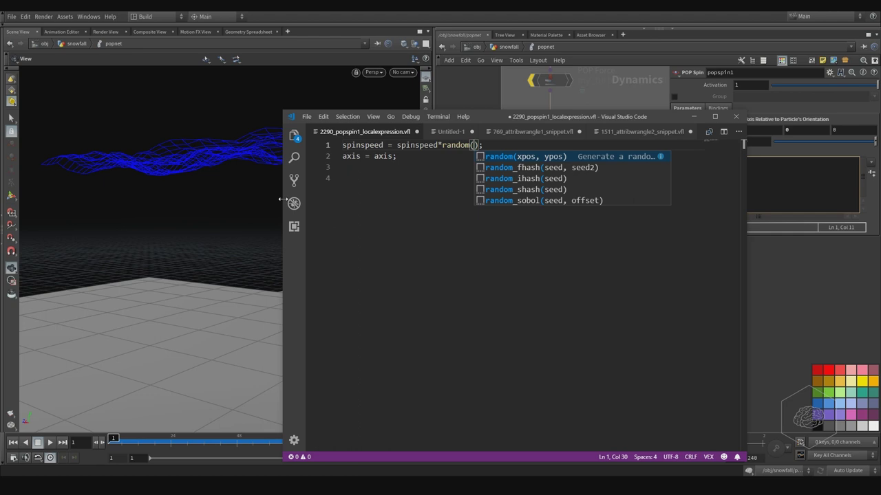
text(@id)
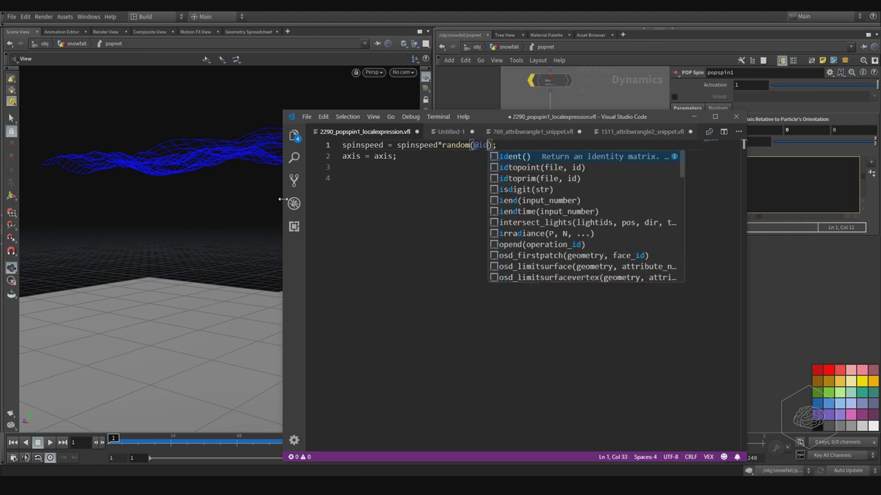
key(Left)
key(Left)
key(Left)
key(Left)
key(Left)
key(Left)
key(Left)
key(Left)
key(Left)
key(Left)
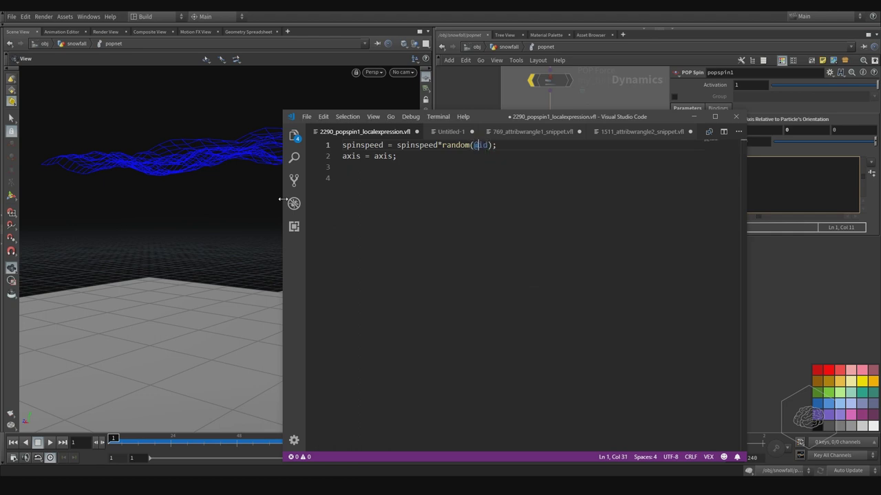
text(fit01()
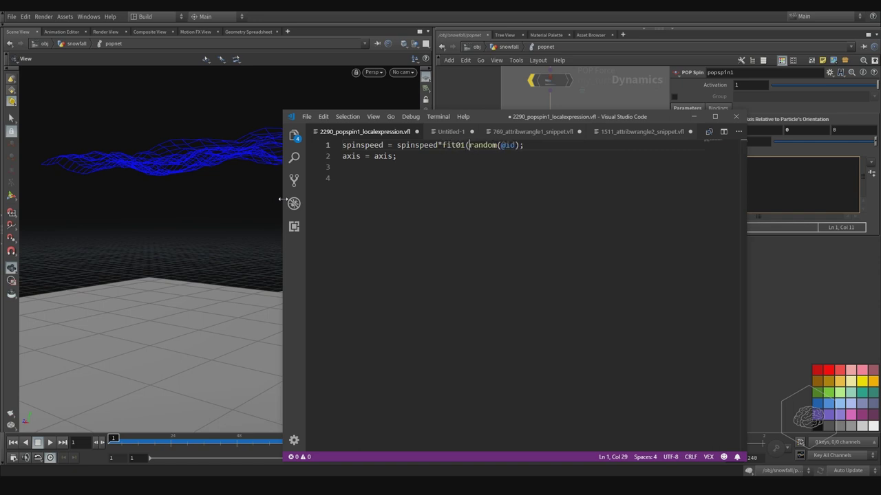
key(Right)
key(Right)
key(Right)
key(Right)
key(Right)
key(Right)
key(Right)
key(Right)
text(, 0, 10))
key(Home)
key(Right)
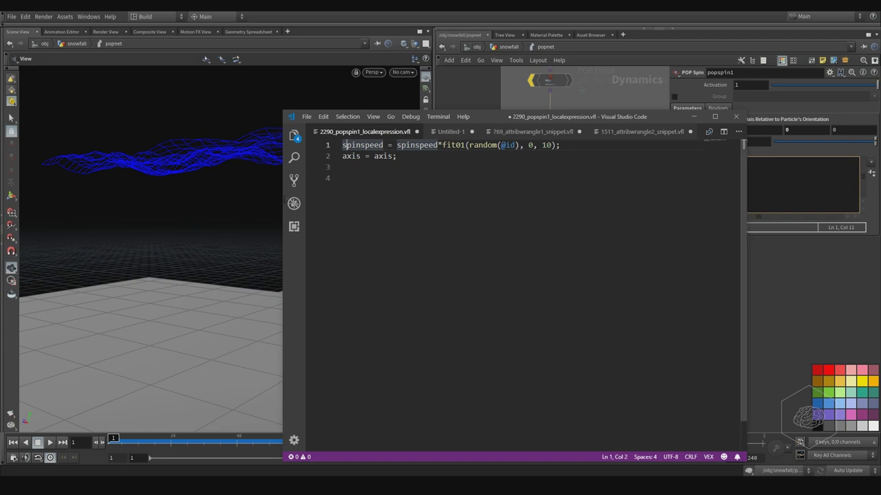
key(Down)
key(End)
click(528, 145)
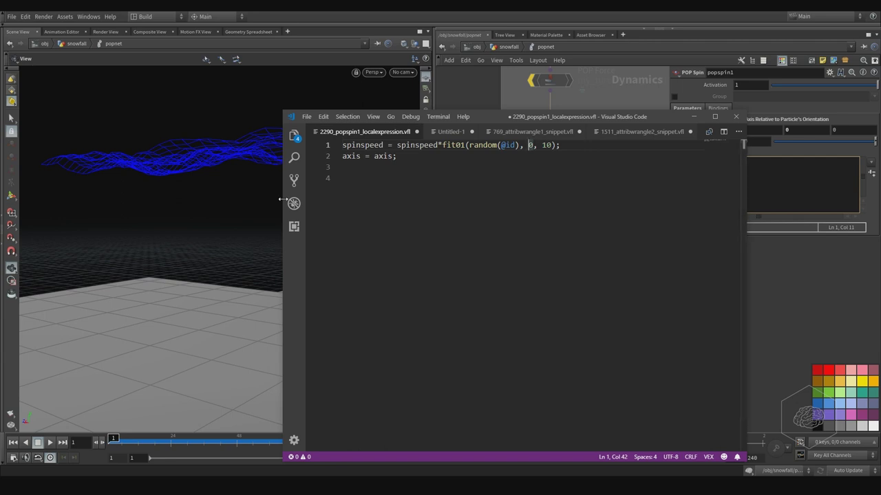
text(ch()
key(BackSpace)
key(BackSpace)
key(BackSpace)
Change the assigned variable on the second line from the whole axis to its x component, axis.x.
key(Left)
key(Left)
key(Left)
key(Left)
key(Left)
key(Left)
key(Left)
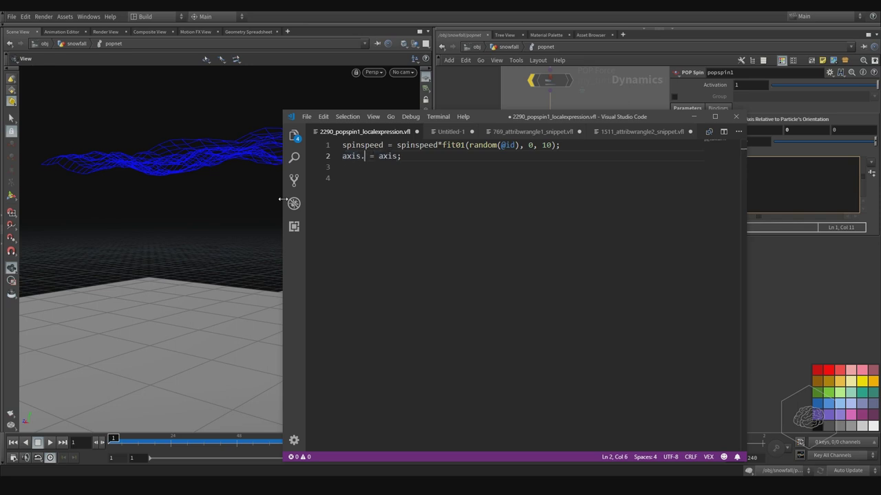
text(.x)
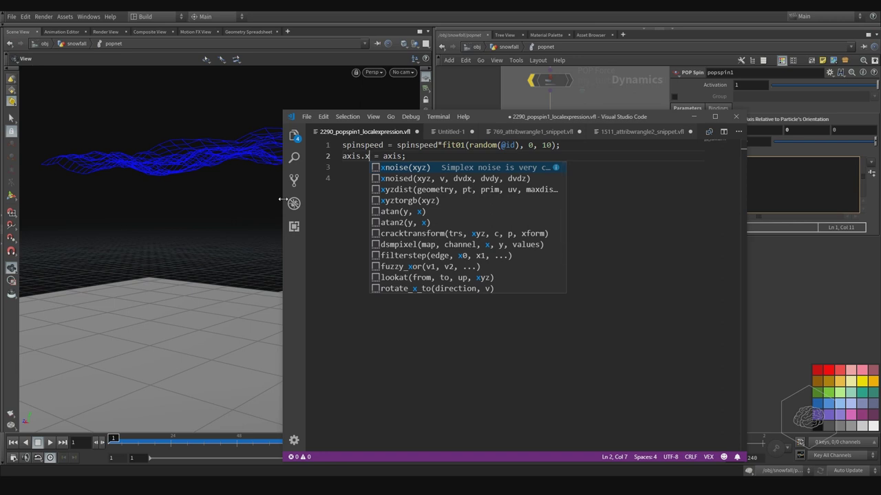
key(ctrl+Left)
key(Up)
key(Right)
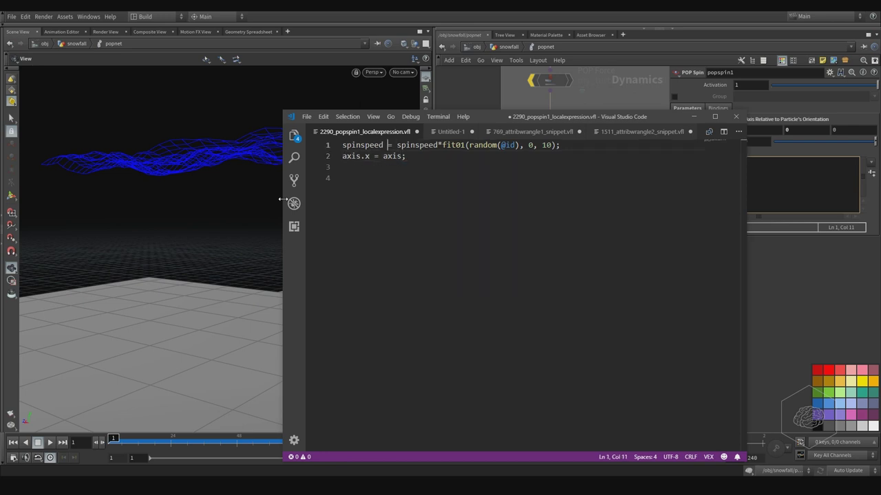
key(ctrl+Right)
key(ctrl+Right)
key(shift+Right)
key(shift+Right)
key(shift+Right)
key(shift+Right)
key(shift+Right)
key(shift+Right)
key(shift+Right)
key(shift+Right)
key(shift+Right)
key(shift+Right)
key(shift+Right)
key(shift+Right)
key(ctrl+c)
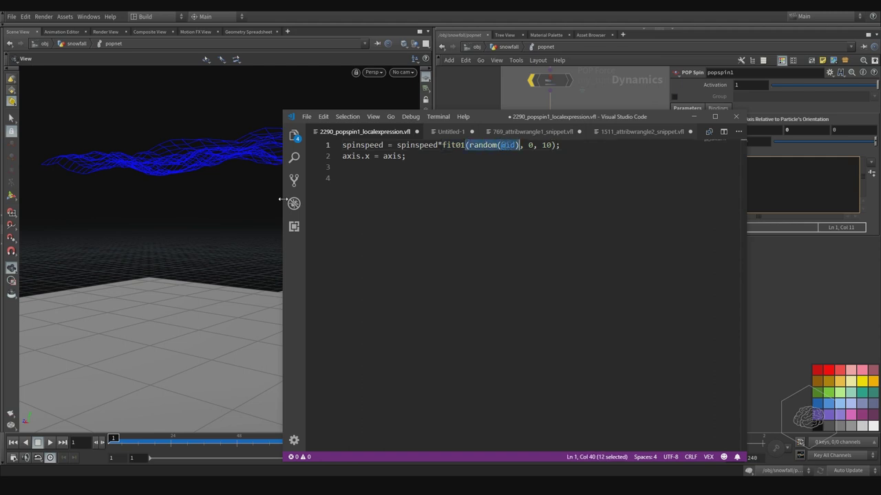
key(Down)
key(Left)
key(shift+Left)
key(shift+Left)
key(shift+Left)
key(shift+Left)
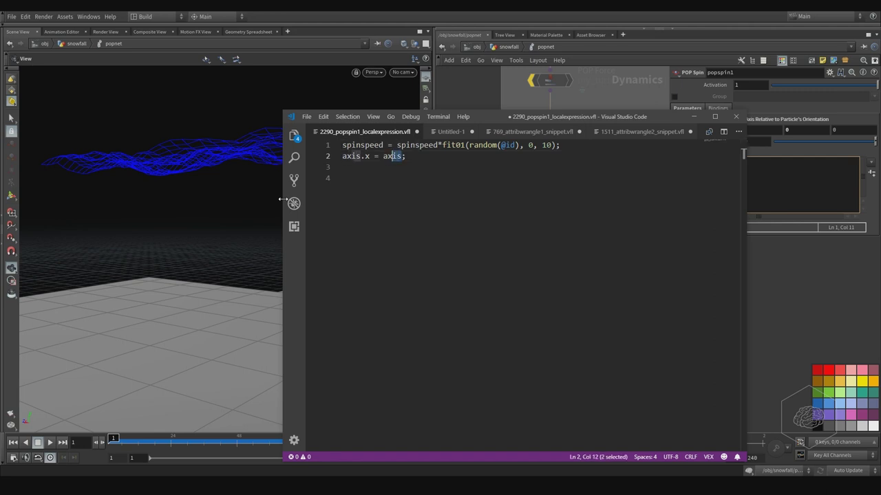
key(ctrl+v)
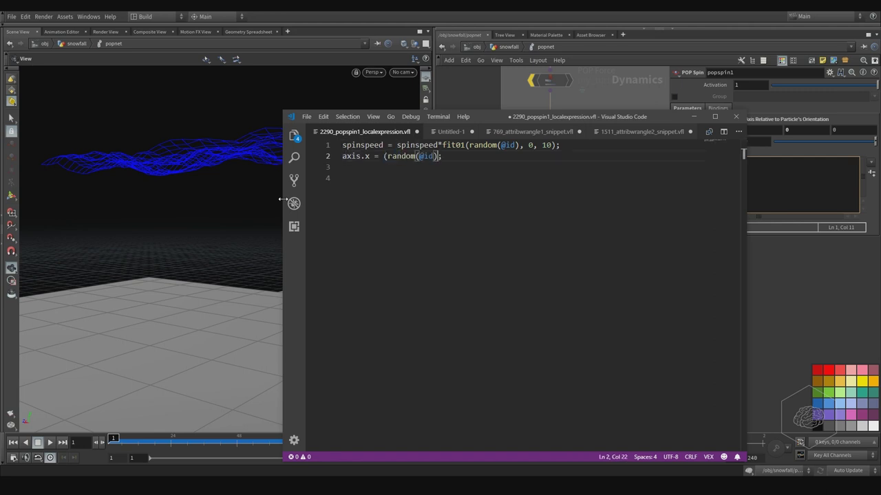
text(* 2))
key(Left)
key(Left)
key(Left)
key(Left)
key(Left)
key(Left)
key(Left)
key(Left)
key(Left)
key(Left)
key(Left)
key(Left)
key(Left)
key(Left)
key(Left)
text(()
Duplicate the axis.x line twice below the original.
key(Home)
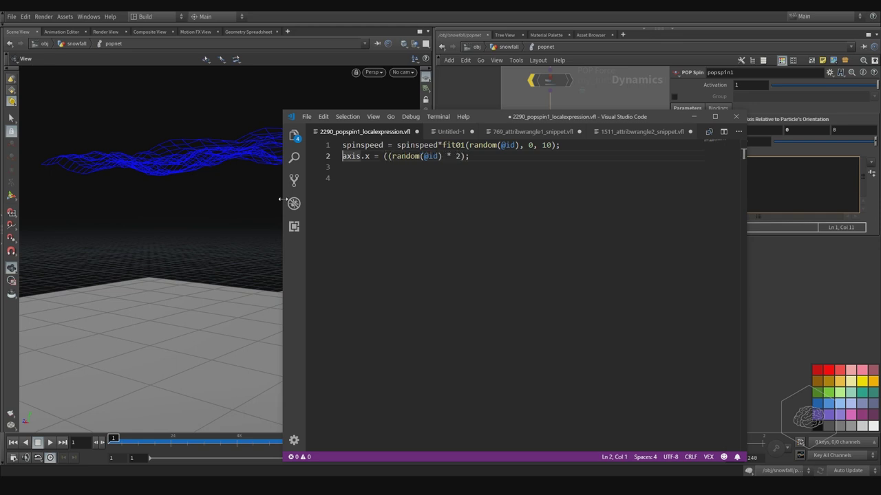
key(shift+Down)
text(axis.x = ((random(@id) * 2);)
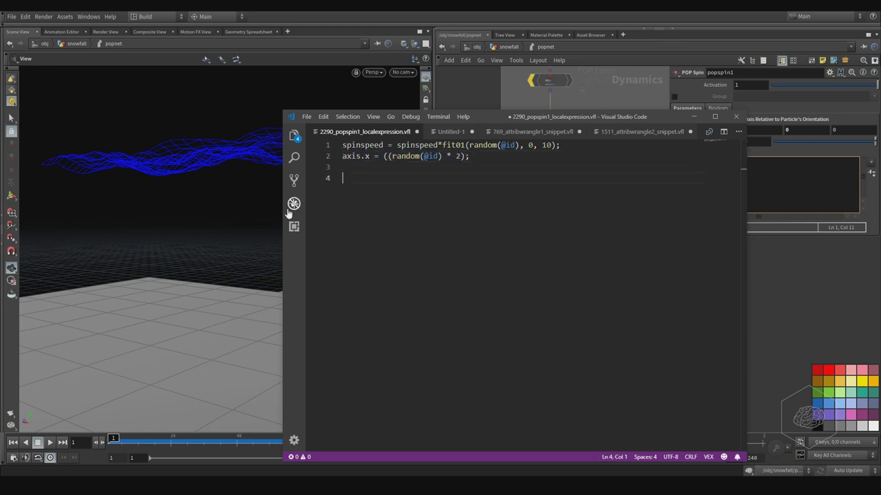
text(axis.x = ((random(@id) * 2);)
text(axis.x = ((random(@id) * 2);)
Change the component in the two duplicated lines to axis.y and axis.z.
key(Up)
key(Up)
key(Right)
key(Right)
key(Right)
key(Right)
key(Right)
key(shift+Right)
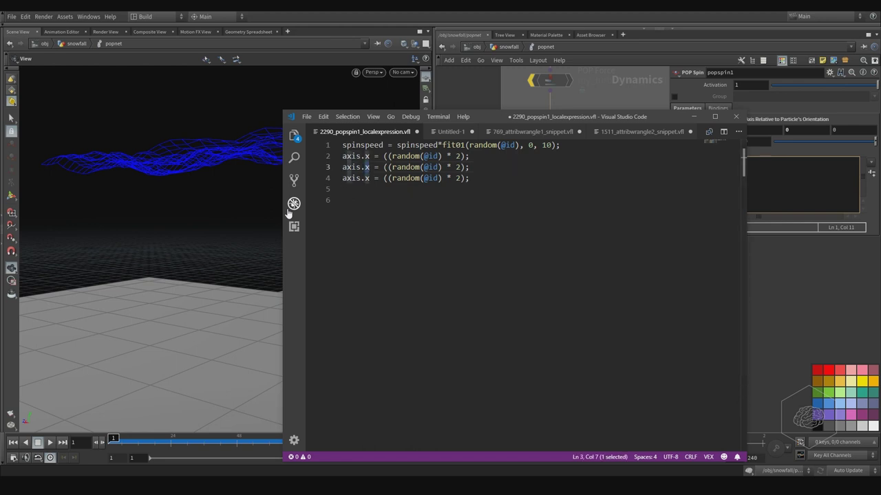
text(y)
key(Down)
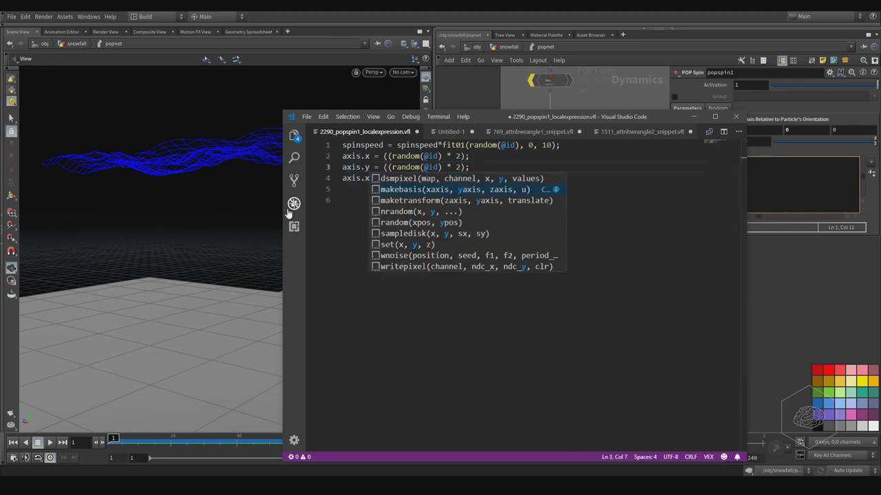
key(Escape)
key(Down)
key(shift+Left)
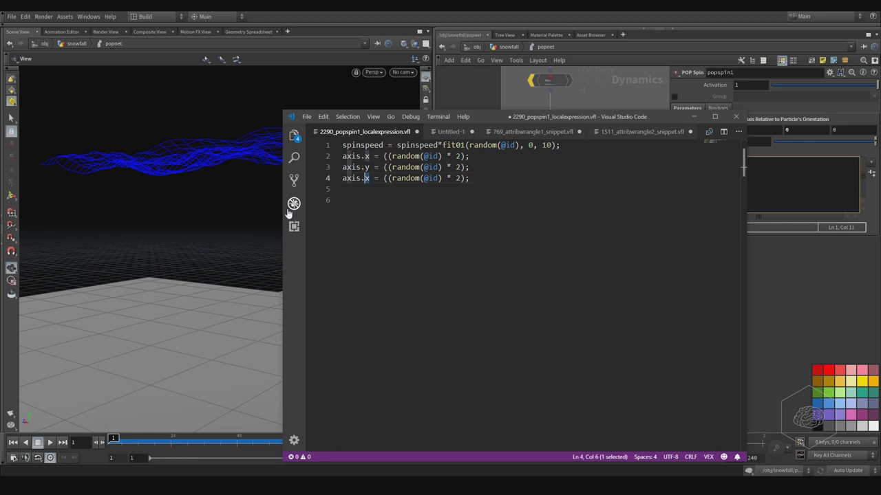
text(z)
key(Escape)
Set the random multiplier on the axis.y line to 10.
key(Right)
key(Right)
key(Right)
key(Right)
key(Right)
key(Right)
key(Right)
key(Right)
key(Right)
key(Right)
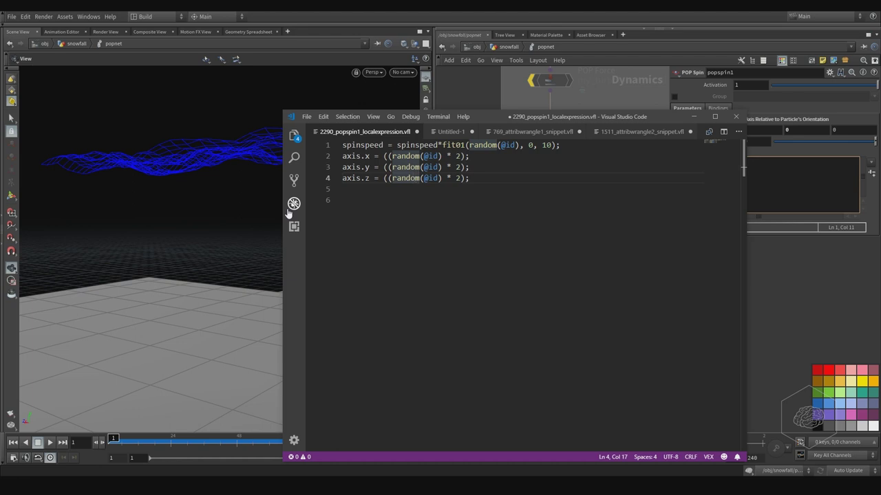
key(Up)
key(Right)
key(Right)
key(Right)
key(Right)
key(Right)
key(Right)
key(Right)
key(Right)
key(Right)
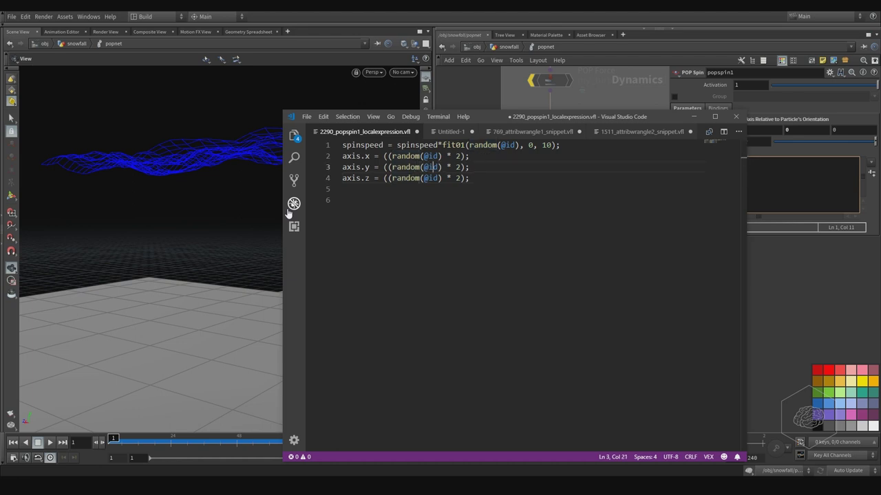
key(shift+Right)
text(10)
Set the random multiplier on the axis.z line to 100.
key(Down)
key(Left)
key(shift+Left)
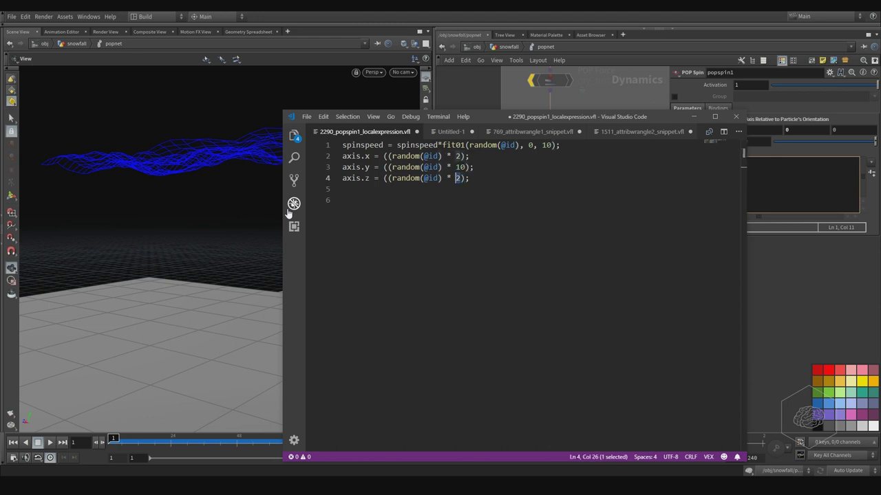
text(100)
key(Left)
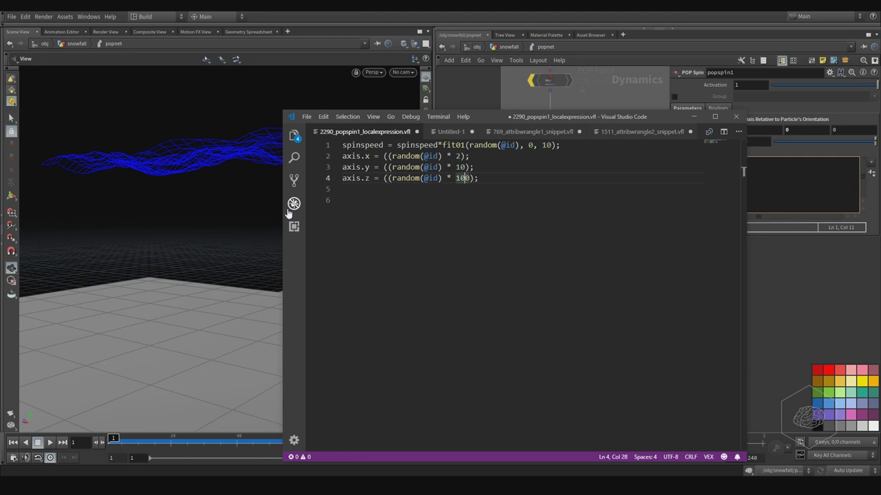
key(Up)
key(Left)
key(Left)
key(Left)
key(Down)
key(Down)
key(shift+Up)
key(shift+Up)
key(shift+Up)
key(shift+Up)
key(shift+Home)
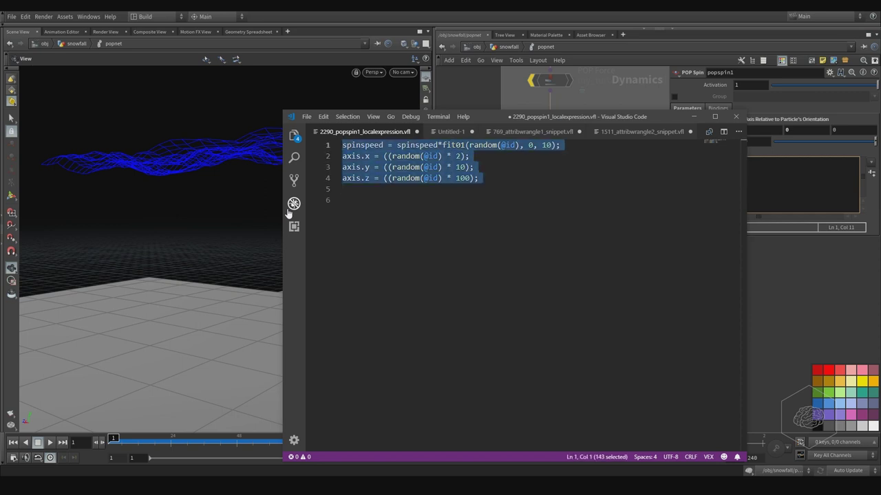
Move the code editor window slightly aside and save the expression file to update popspin1's VEXpression.
click(351, 190)
click(352, 179)
click(503, 168)
drag(501, 114, 465, 115)
key(ctrl+s)
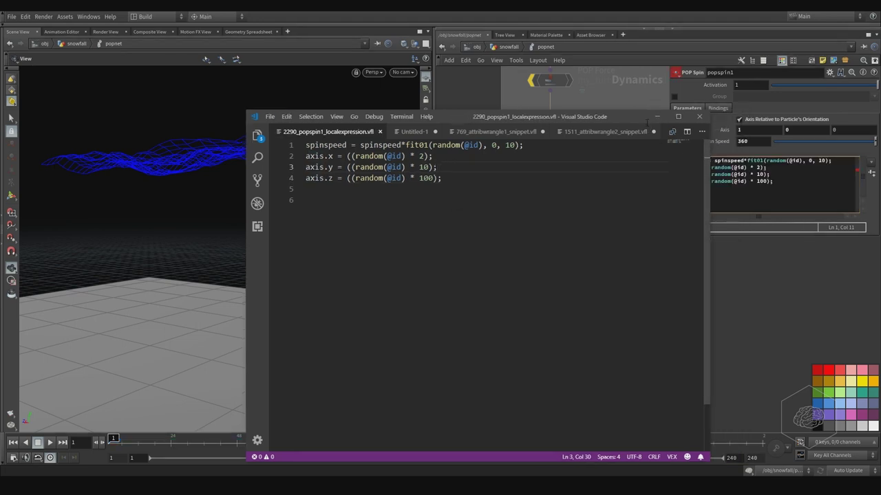
On the axis.x line of popspin1's VEXpression, set the random multiplier to 20 and add a subtraction of 1.
click(765, 168)
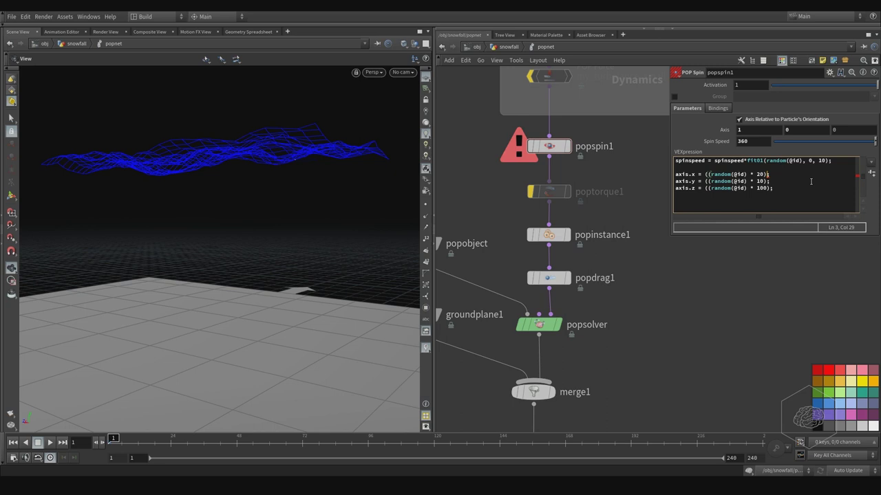
text(- q)
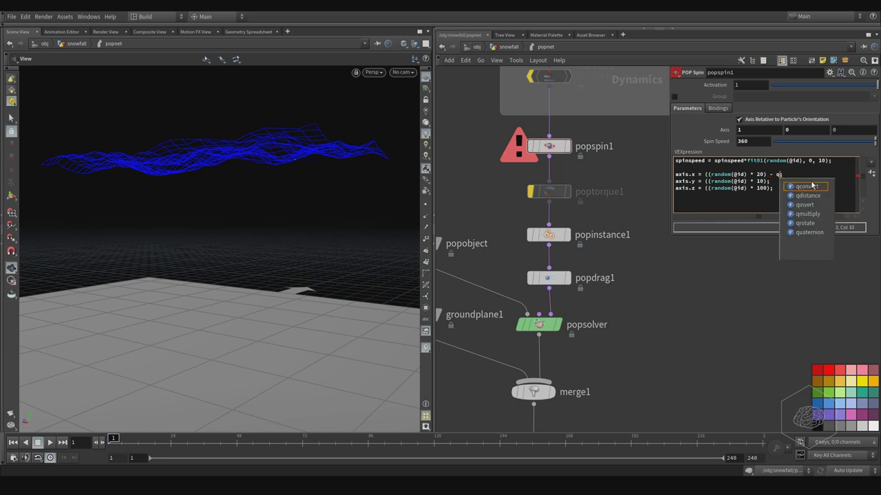
key(BackSpace)
text(1)
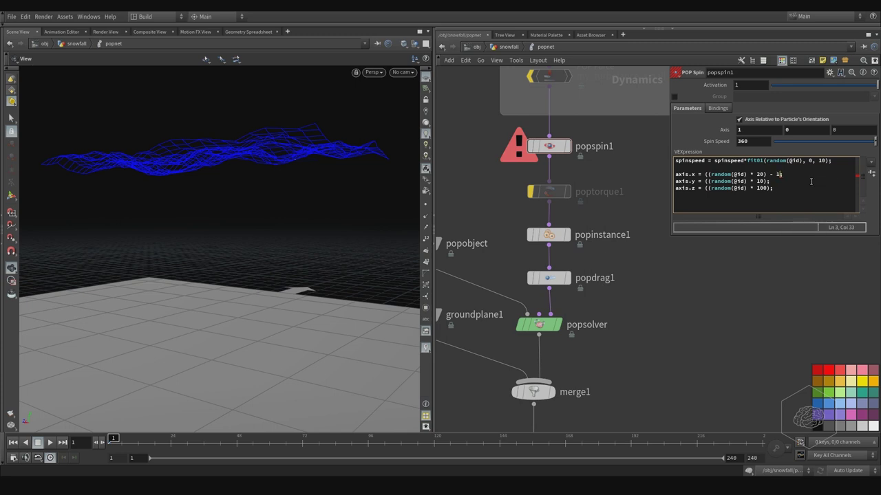
text( ;)
Remove the subtraction of 1 from the axis.x line, ending the line with a semicolon.
key(Down)
key(Left)
key(Up)
key(shift+Right)
key(shift+Right)
key(shift+Right)
key(shift+Right)
key(shift+Right)
key(shift+Right)
text(;)
key(Down)
key(Down)
key(Down)
key(Down)
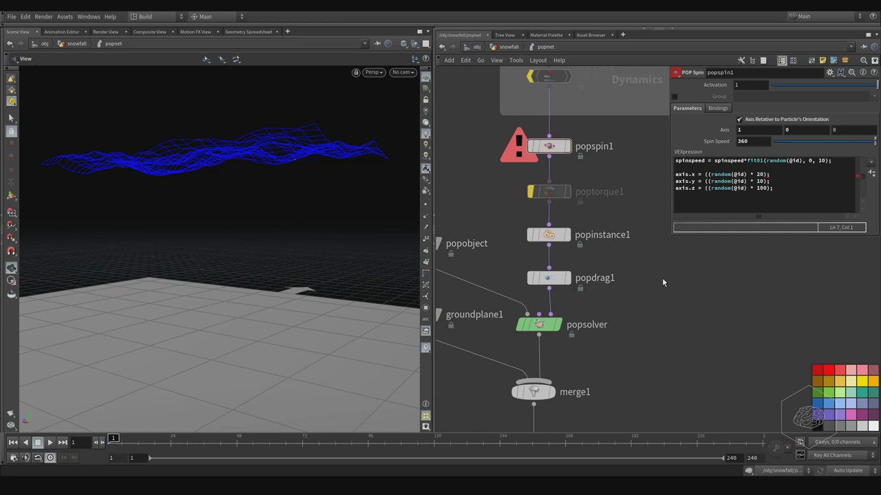
Separate the three axis lines with blank lines and add an empty line above the spinspeed line.
click(746, 181)
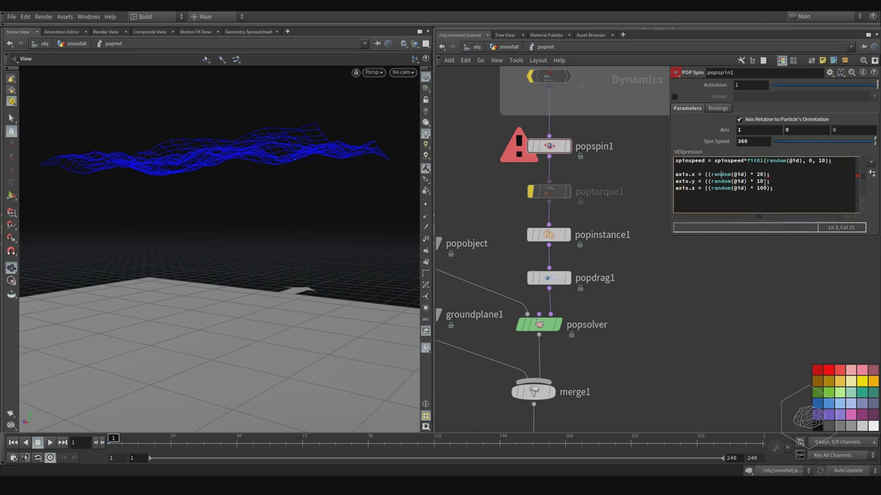
click(775, 175)
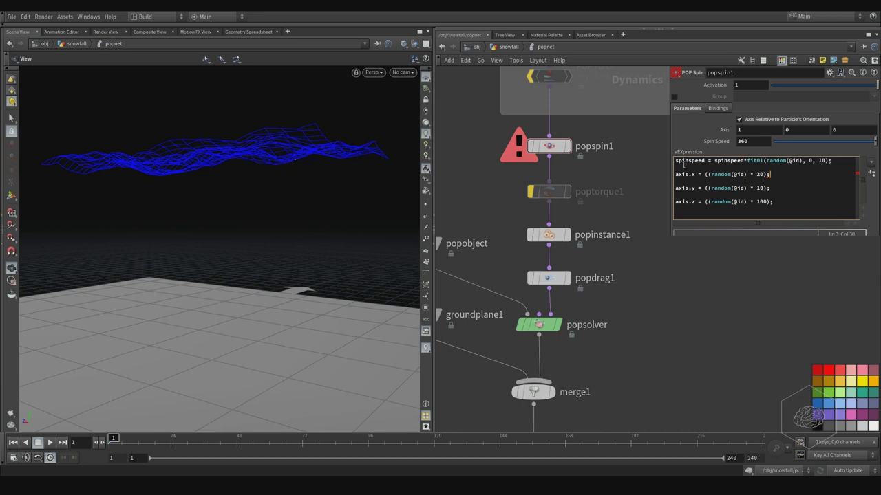
click(676, 161)
key(Return)
key(Up)
text(float r)
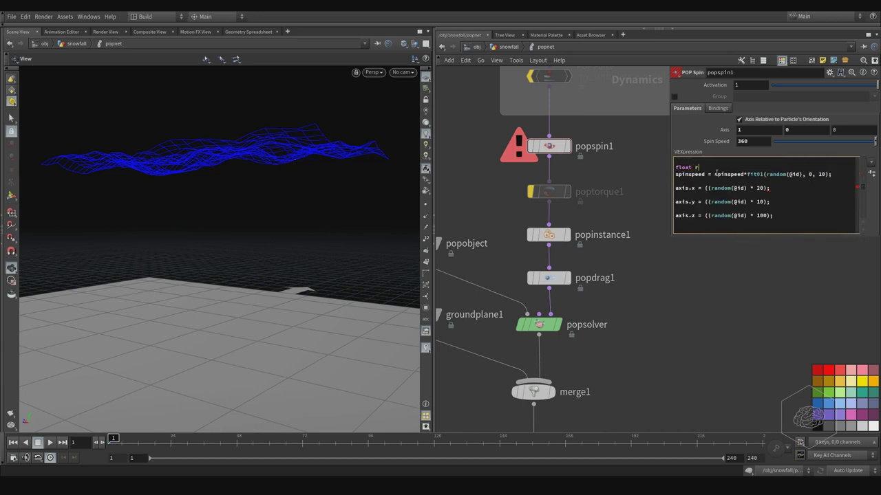
text(andom = rand)
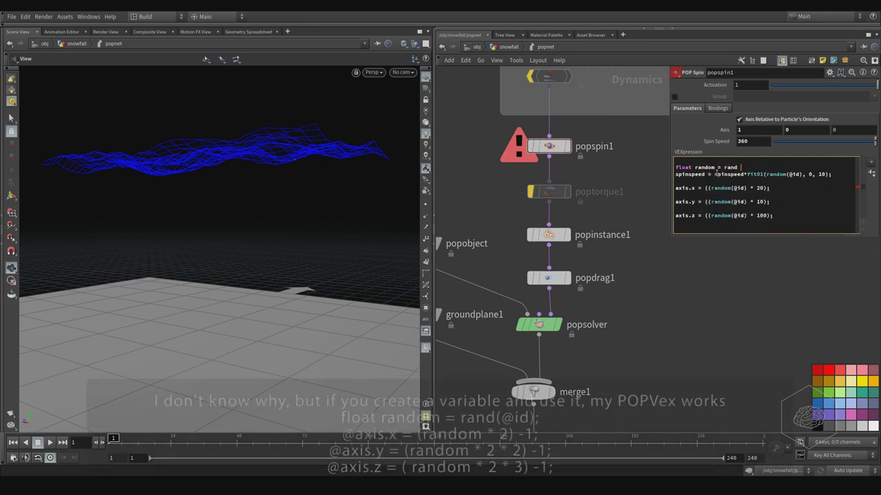
text(()
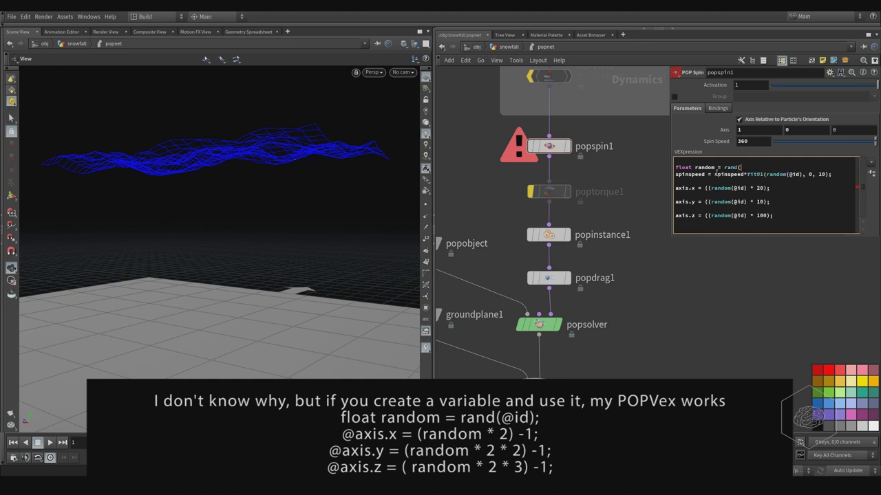
text())
key(Left)
text(id)
key(Down)
key(Up)
text(\)
key(BackSpace)
key(BackSpace)
key(BackSpace)
text(@id)
key(Right)
text(;)
key(Return)
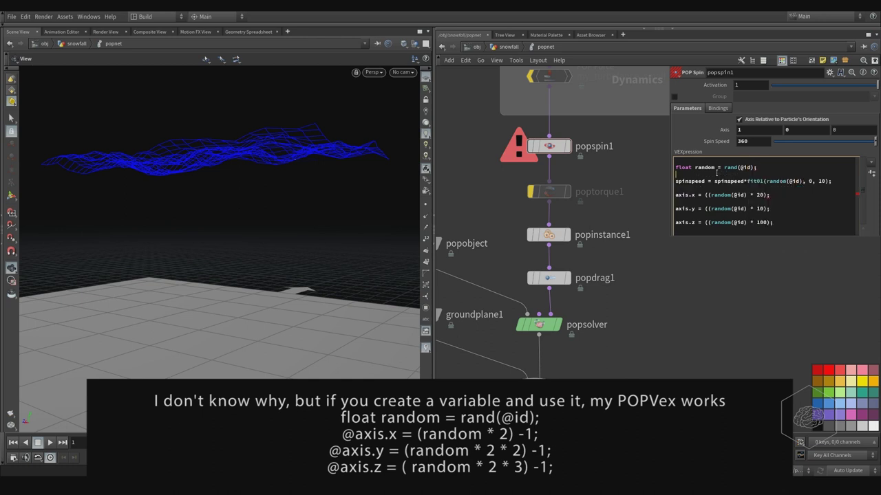
key(Down)
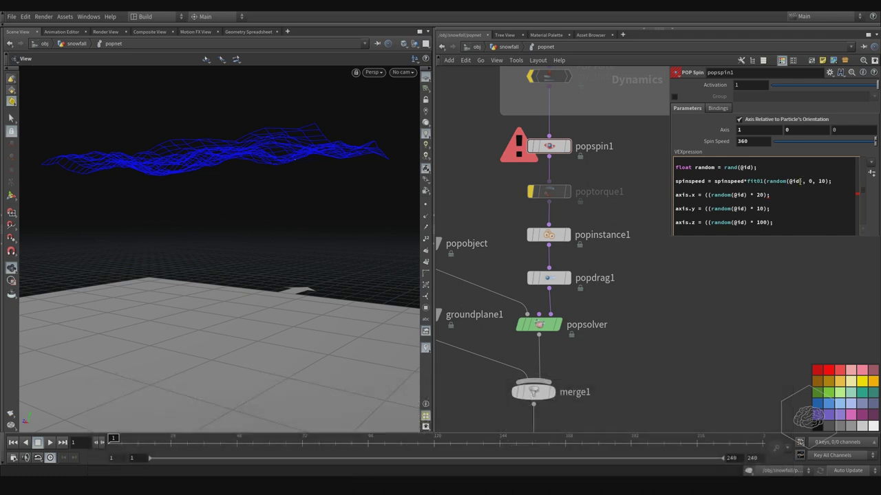
click(801, 181)
key(BackSpace)
key(BackSpace)
key(BackSpace)
key(BackSpace)
key(BackSpace)
click(815, 194)
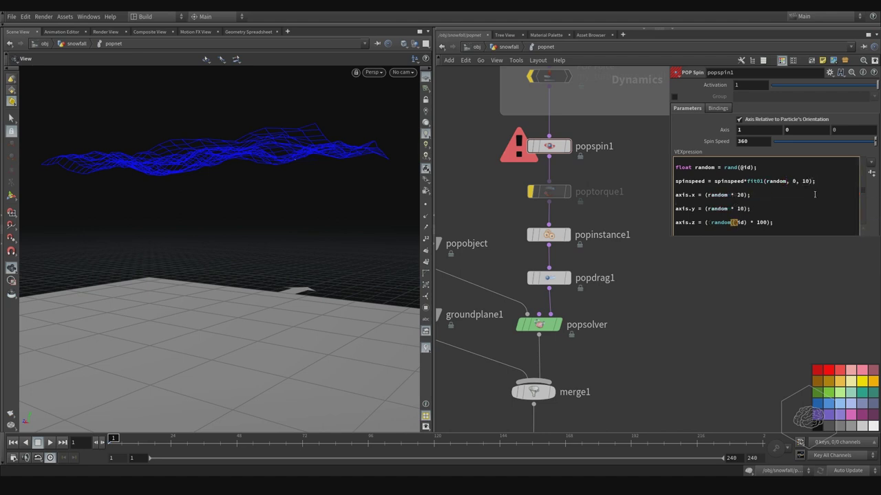
key(shift+Right)
key(shift+Right)
key(shift+Right)
key(shift+Right)
key(shift+Right)
key(BackSpace)
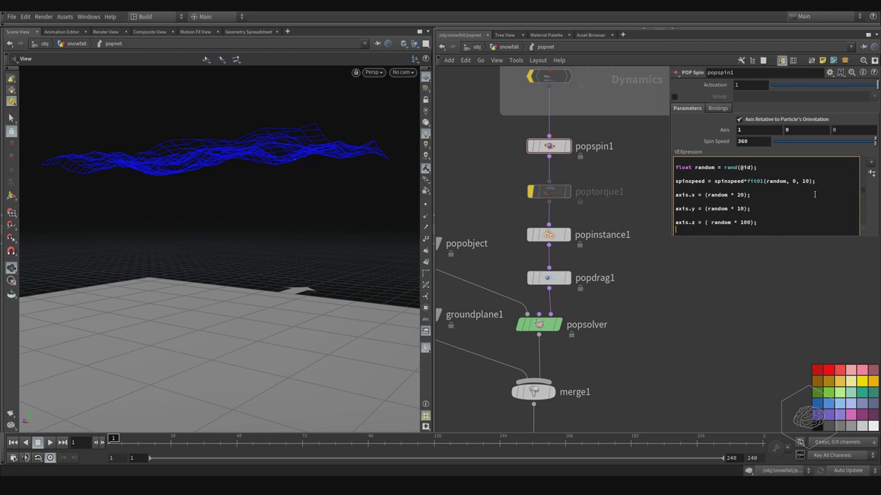
click(621, 270)
Advance the simulation to frame 105 and examine the spinning planes close above the ground.
mouse_move(575, 215)
middle_down()
mouse_move(560, 171)
mouse_move(600, 198)
mouse_move(567, 193)
mouse_move(567, 203)
middle_up()
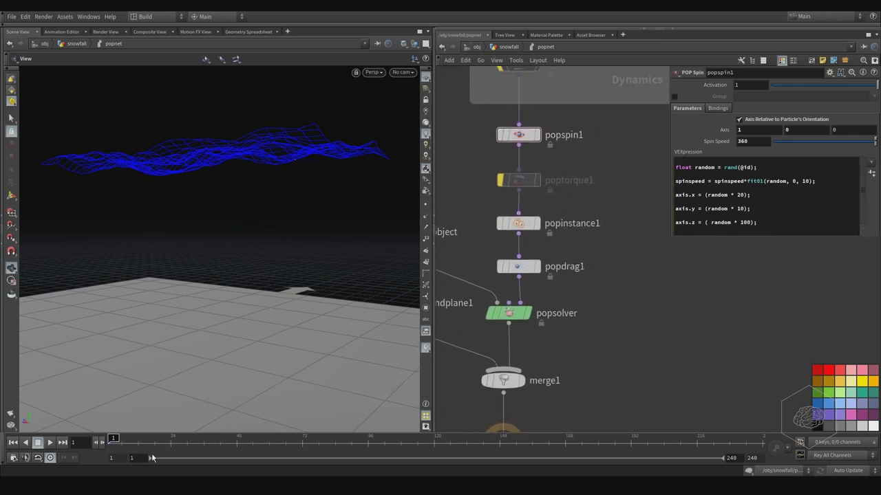
mouse_move(112, 440)
mouse_down()
mouse_move(476, 439)
mouse_move(293, 439)
mouse_move(392, 438)
mouse_up()
drag(275, 280, 244, 178)
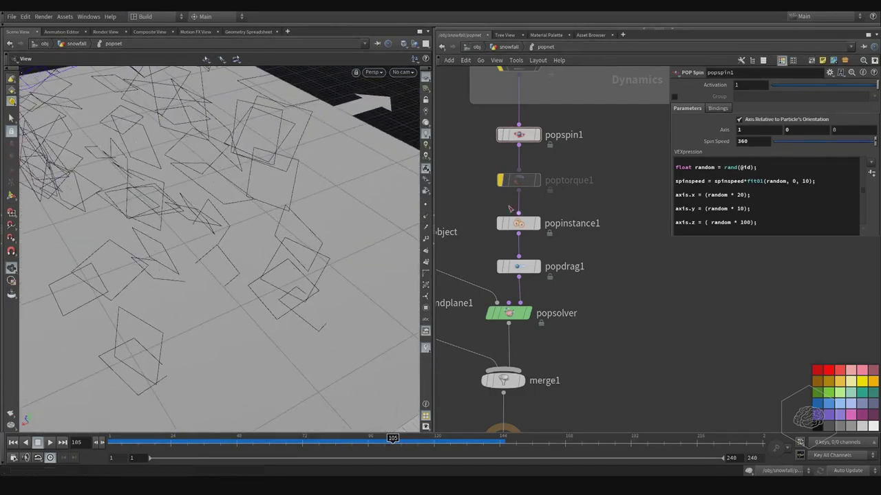
Append * 2 to the random product on the axis.y line and * 3 on the axis.z line.
click(749, 195)
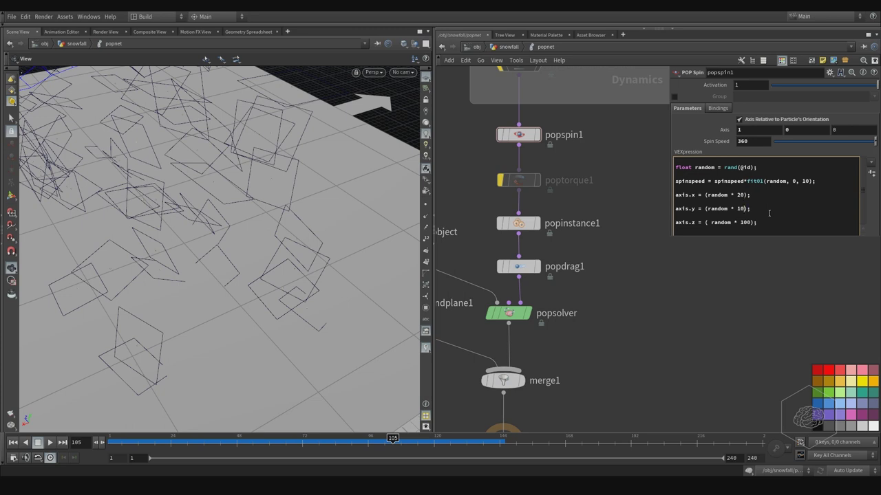
text(* 2)
text( * )
text(3)
Subtract 1 after the brackets on the axis.x, axis.y and axis.z lines and apply the expression.
key(Up)
key(Up)
key(Up)
key(Up)
key(Left)
text(-)
text(1)
text( -1)
text( -1)
key(BackSpace)
key(ctrl+Return)
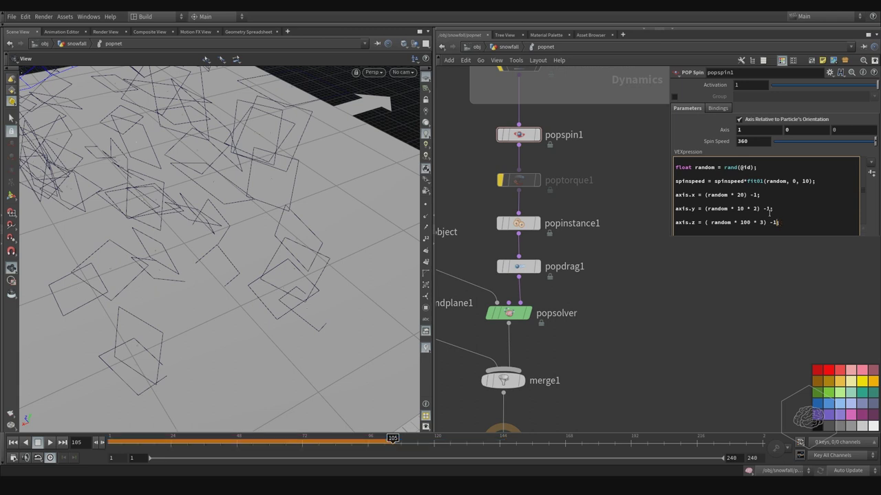
Check the simulation up to frame 101 and set popspin1's Spin Speed to 120.
drag(154, 441, 382, 439)
double_click(744, 141)
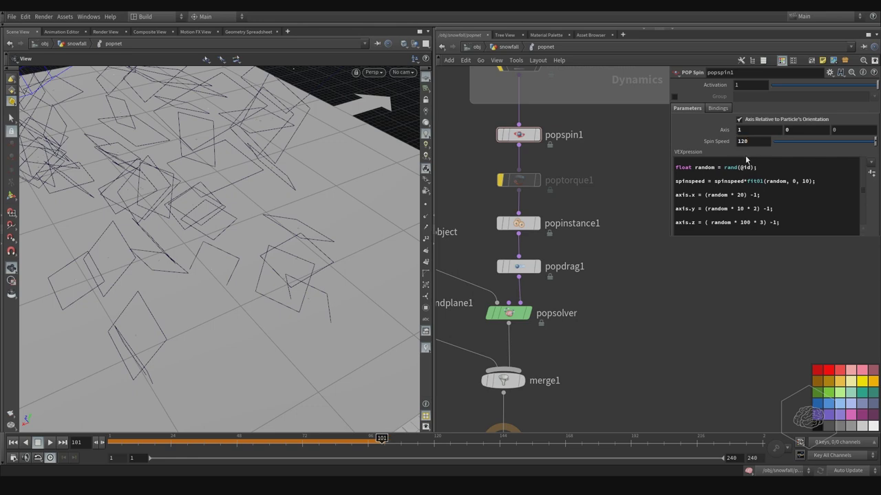
Return the timeline to frame 2 and reframe the scene around the ground plane.
mouse_move(125, 439)
mouse_down()
mouse_move(324, 437)
mouse_move(112, 438)
mouse_up()
drag(227, 231, 292, 222)
middle_drag(555, 153, 550, 167)
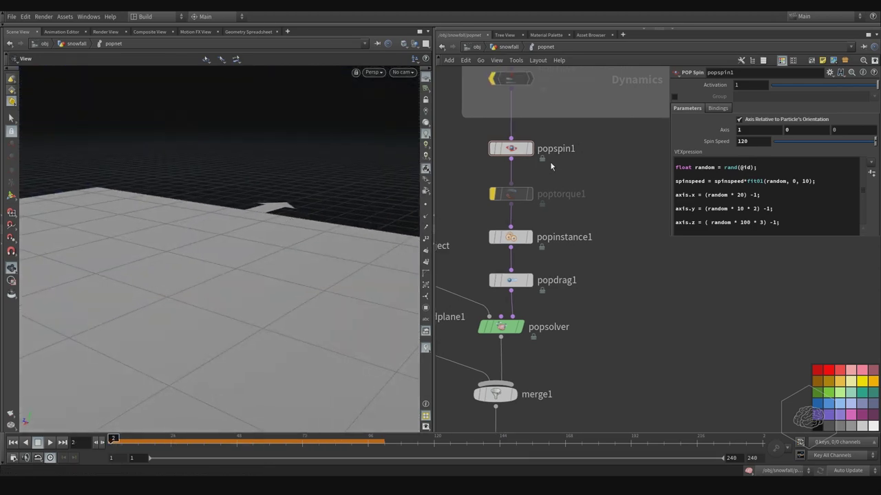